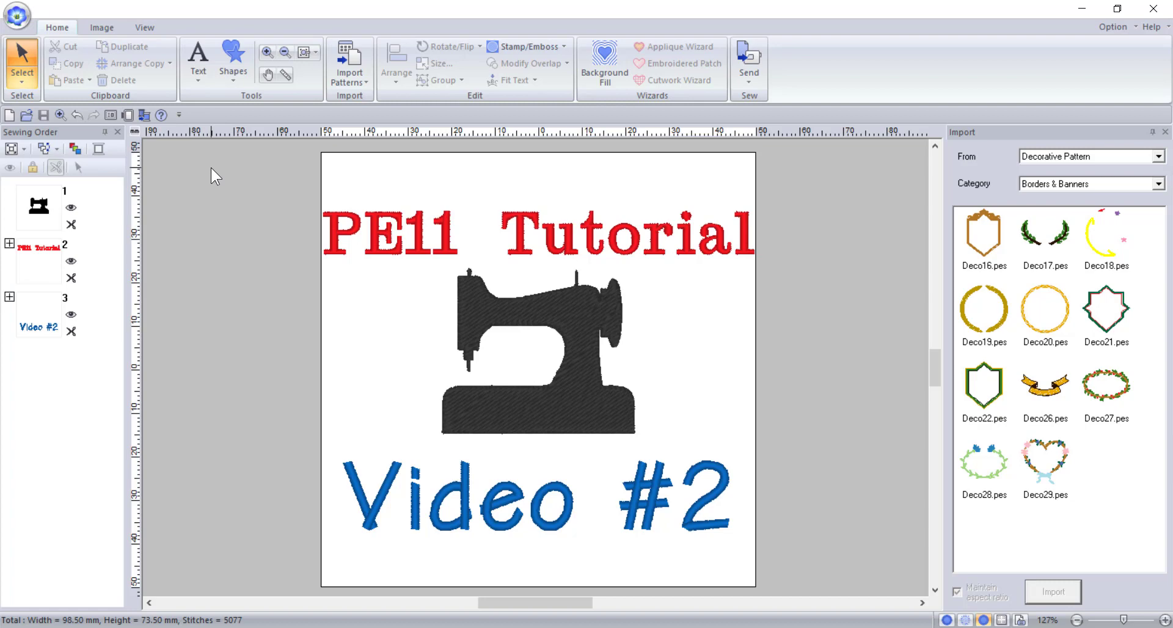
Bring up Save As for IntroDesign in the New folder, PES Ver.11.0 type, from the application menu
left_click(17, 17)
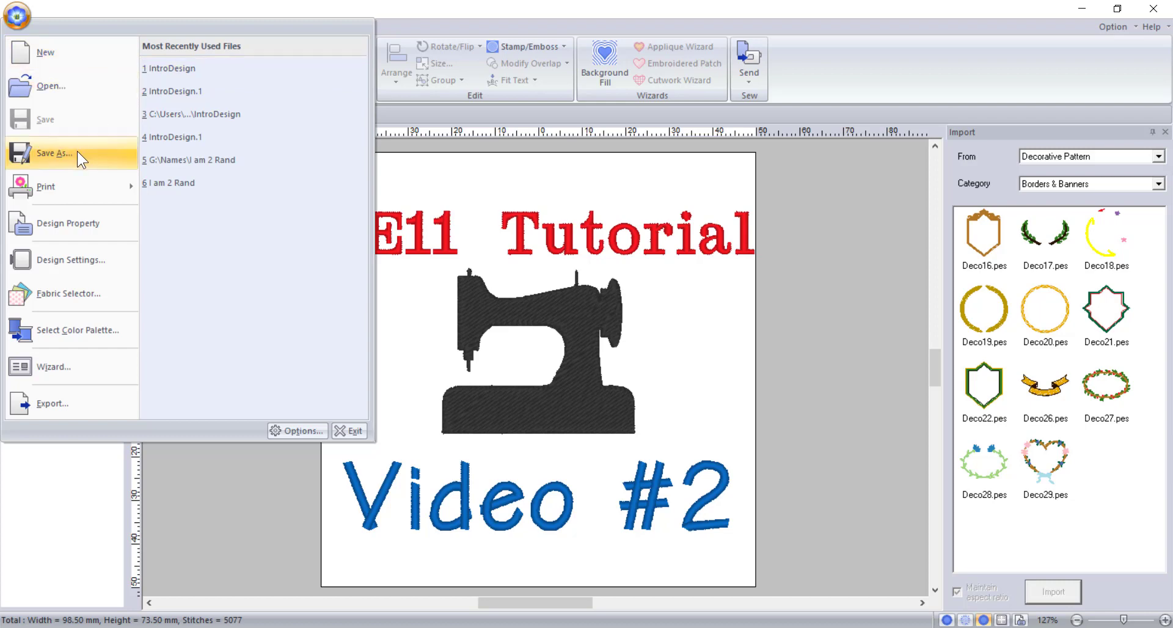
mouse_move(79, 195)
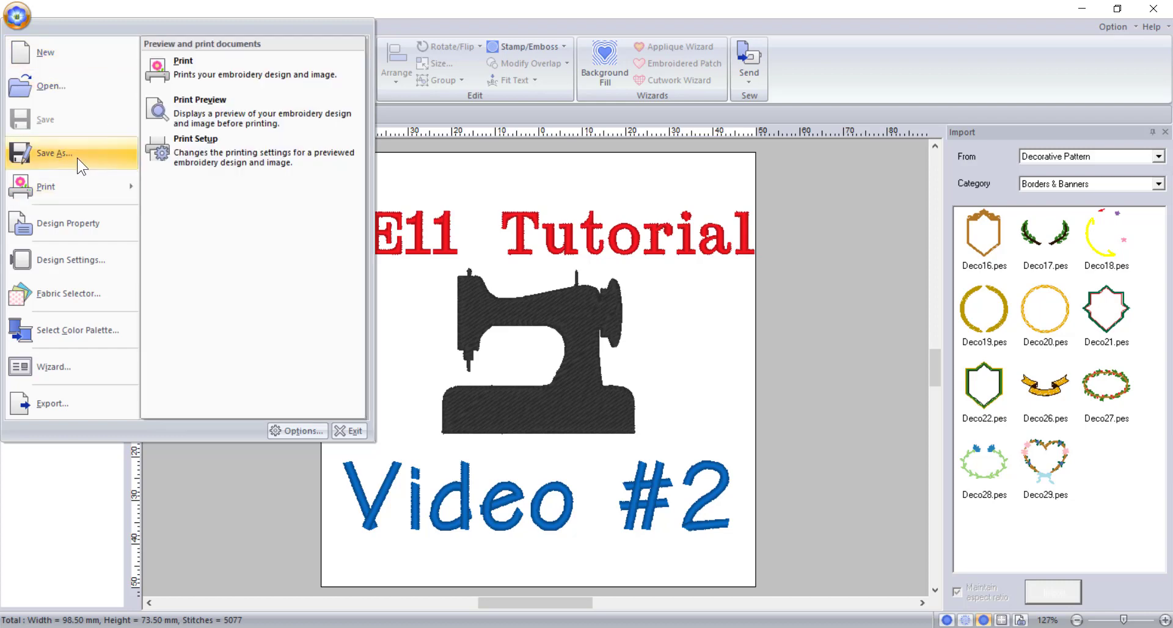
key("Escape")
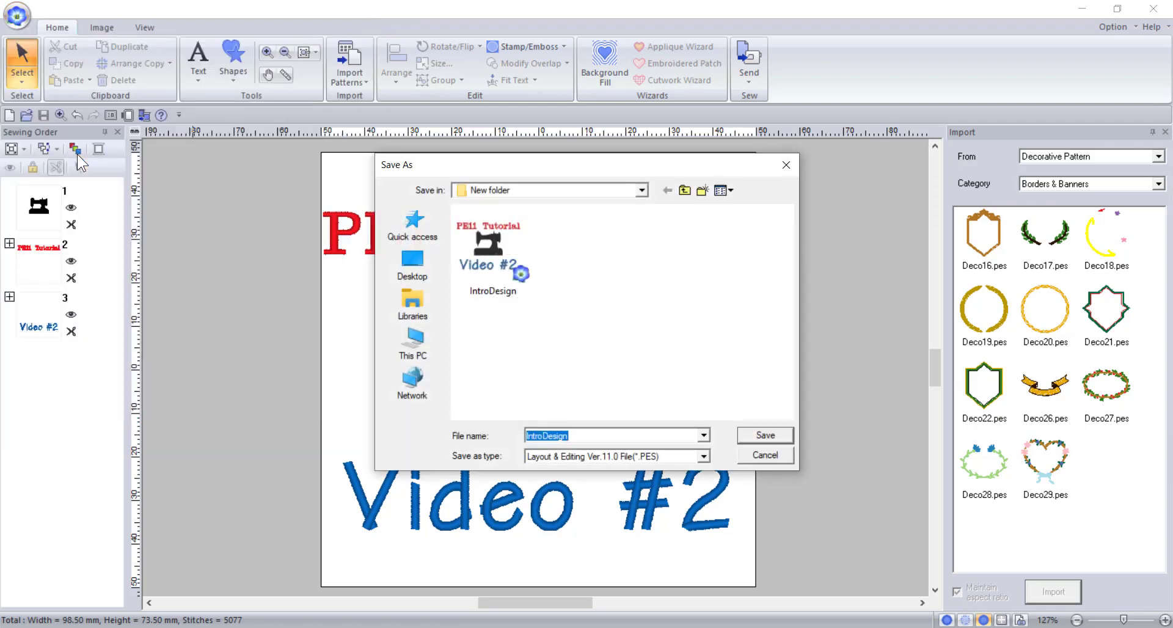
Keep New folder as the location and save the design as IntroDesign.edited
left_click(568, 192)
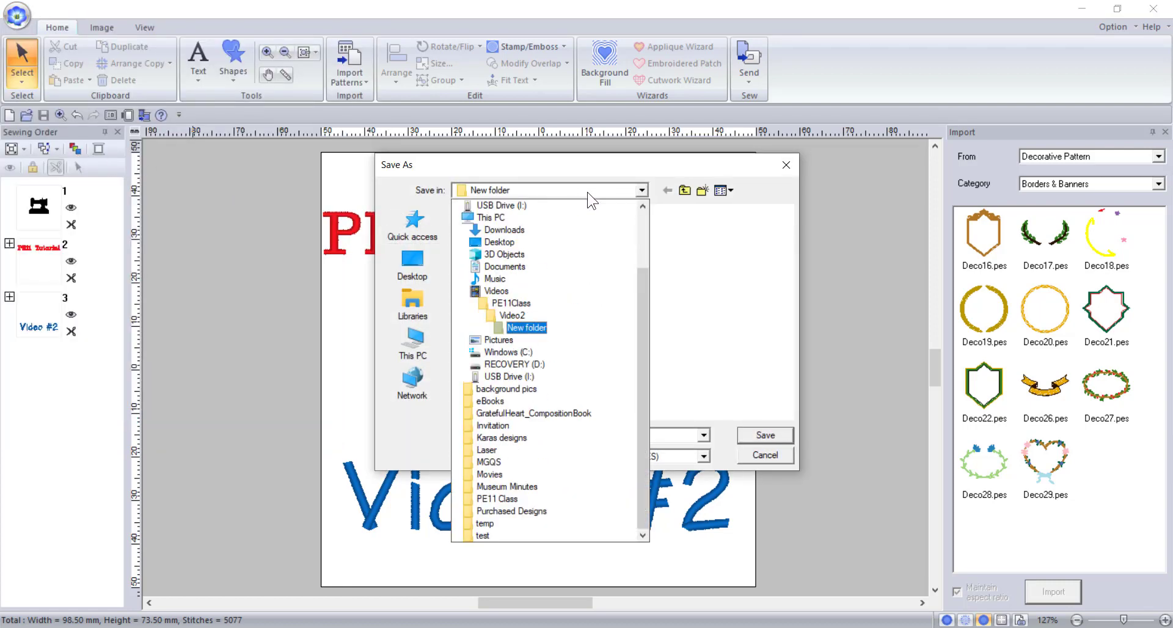
left_click(618, 193)
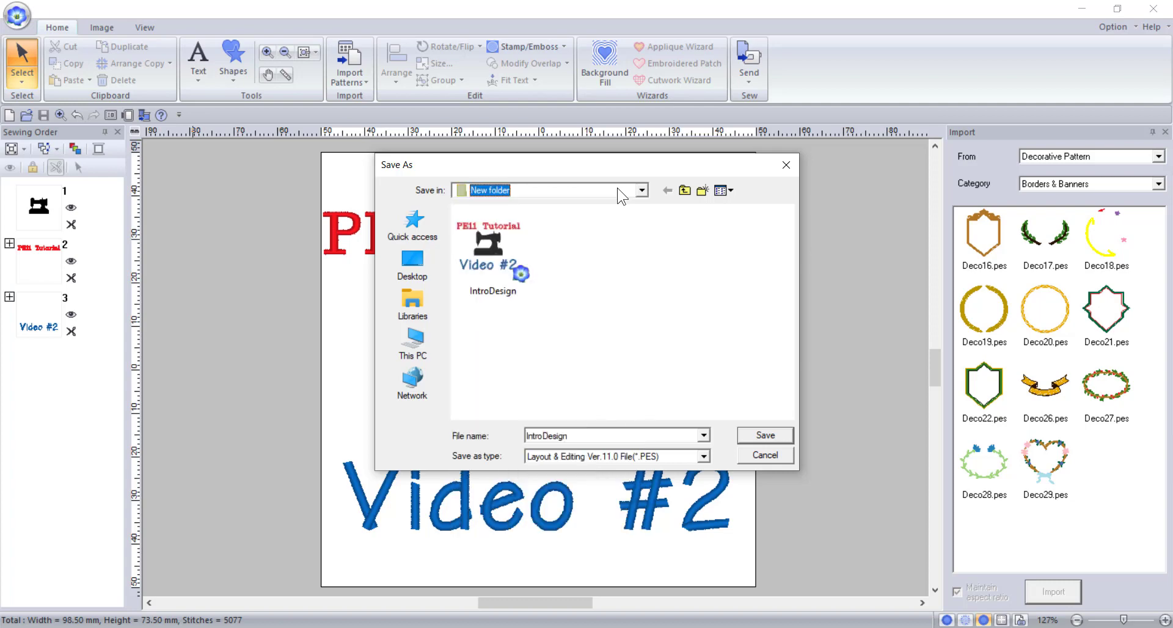
left_click(580, 434)
left_click(580, 435)
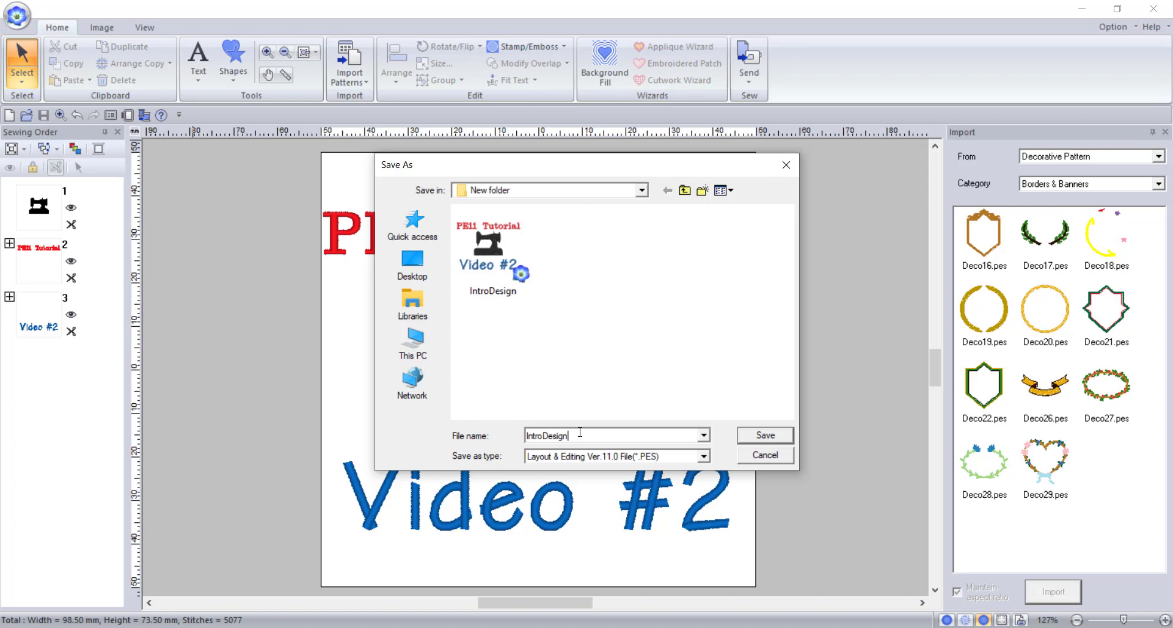
type(".1")
key("BackSpace")
type("edited")
left_click(766, 435)
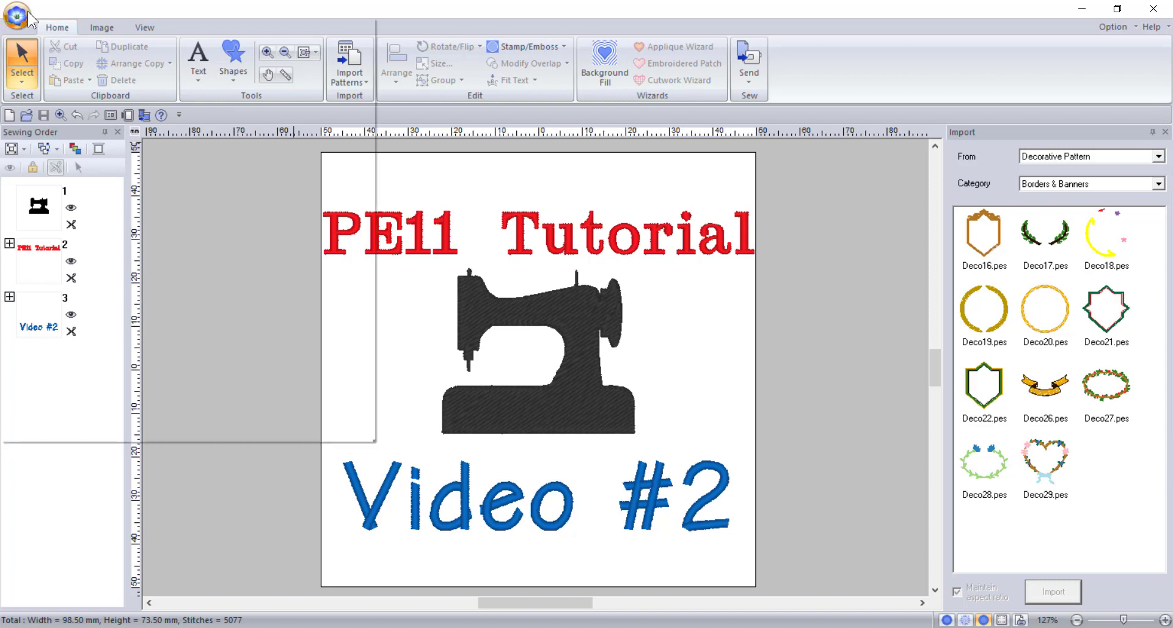
In Print Setup, turn on Color changes for Letter portrait, actual-size printing and confirm
left_click(25, 13)
mouse_move(61, 182)
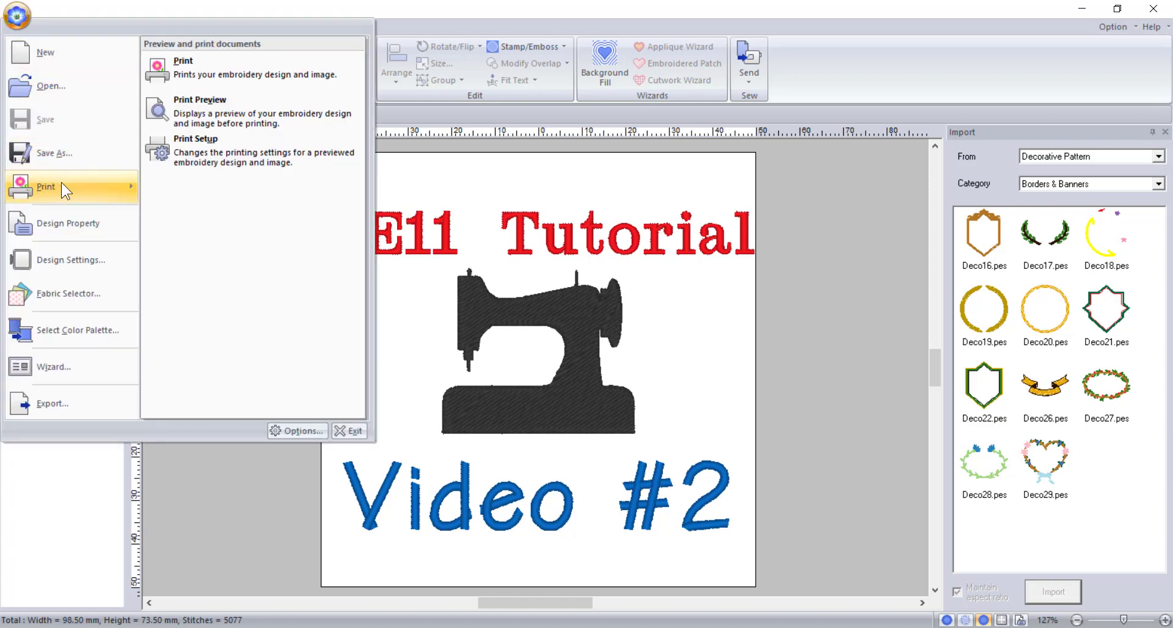
left_click(190, 162)
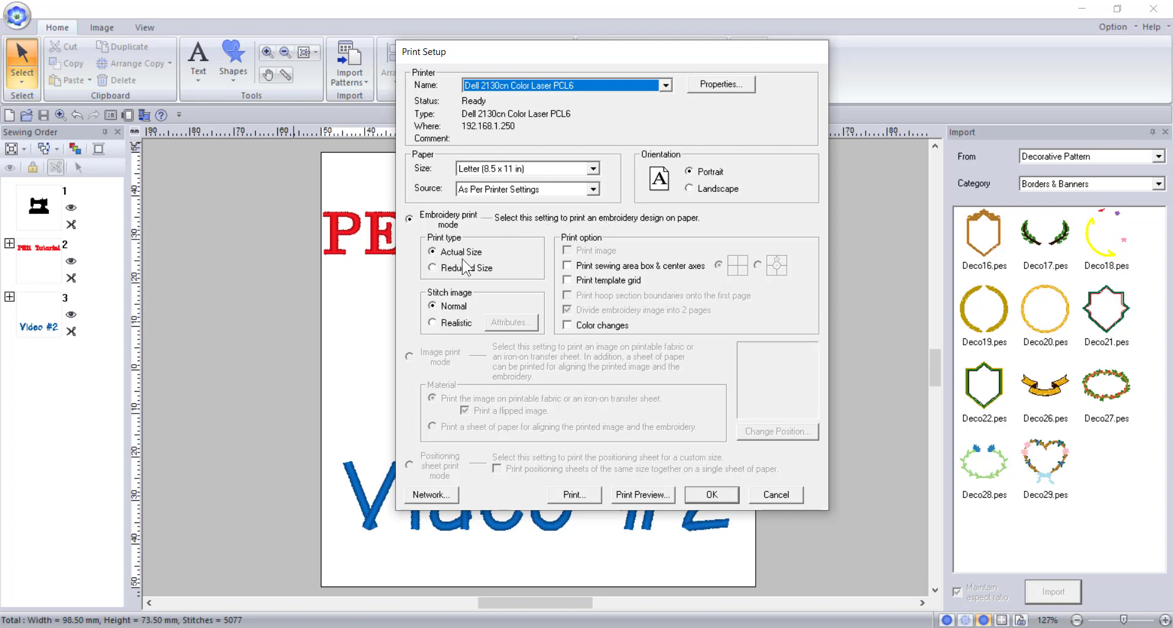
left_click(568, 327)
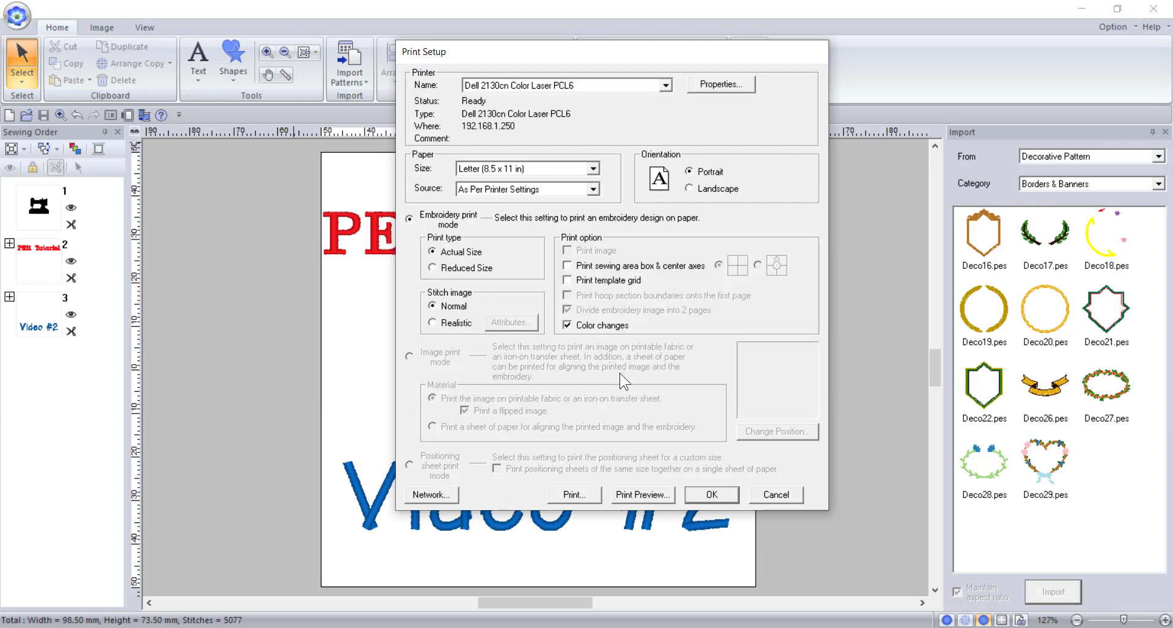
left_click(712, 496)
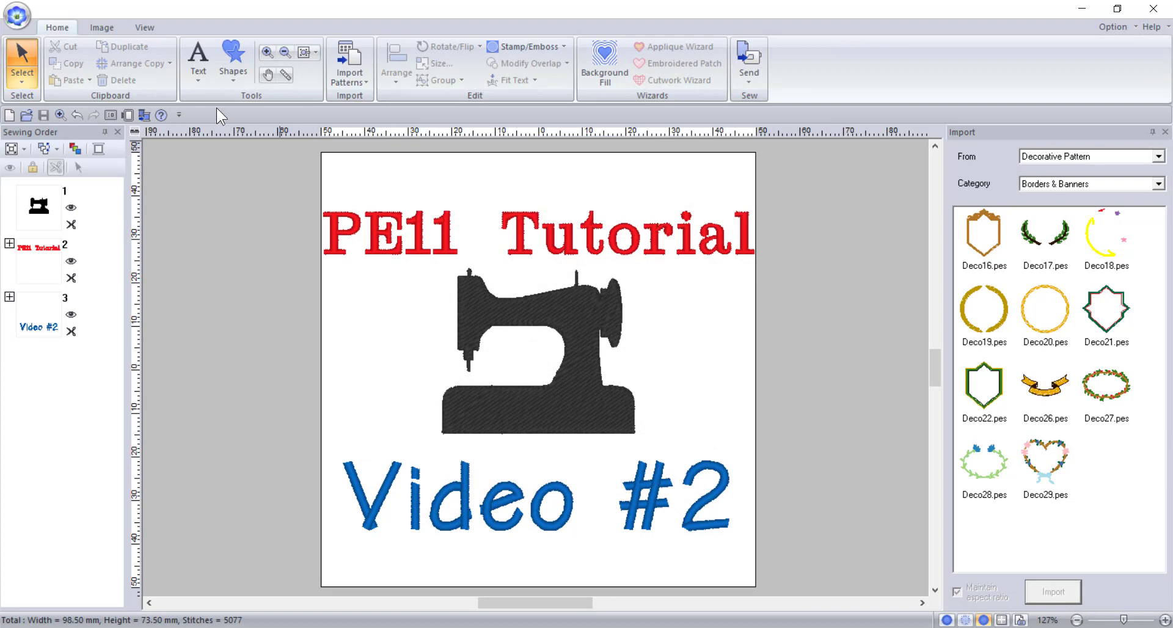
In Select Color Palette, keep BROTHER EMBROIDERY as the thread palette and confirm
left_click(21, 21)
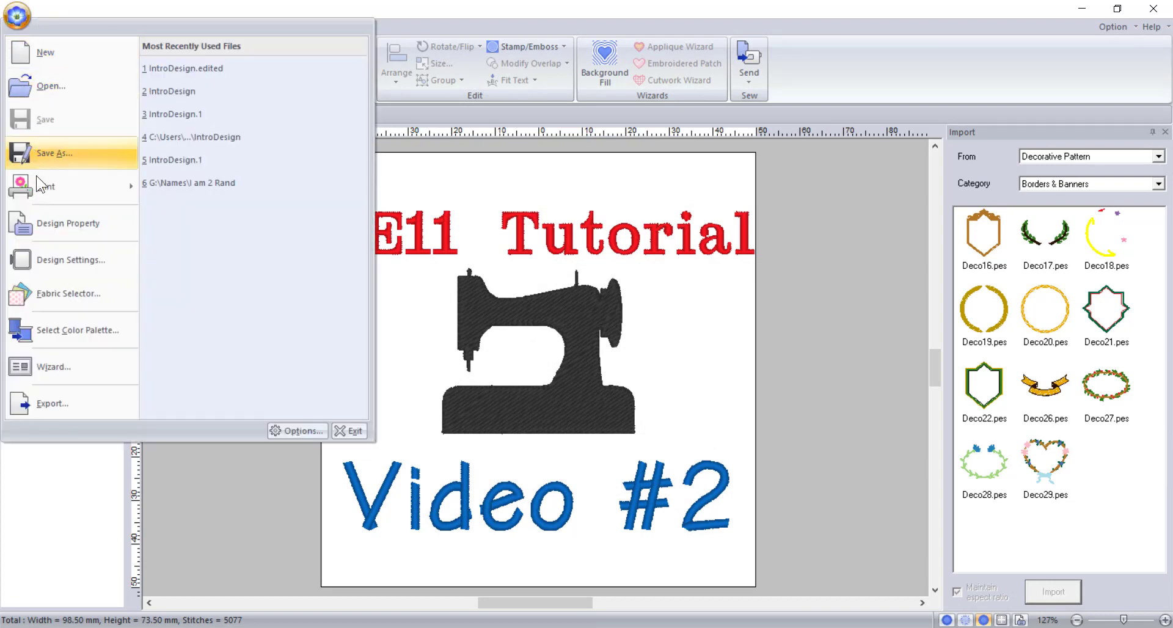
left_click(49, 329)
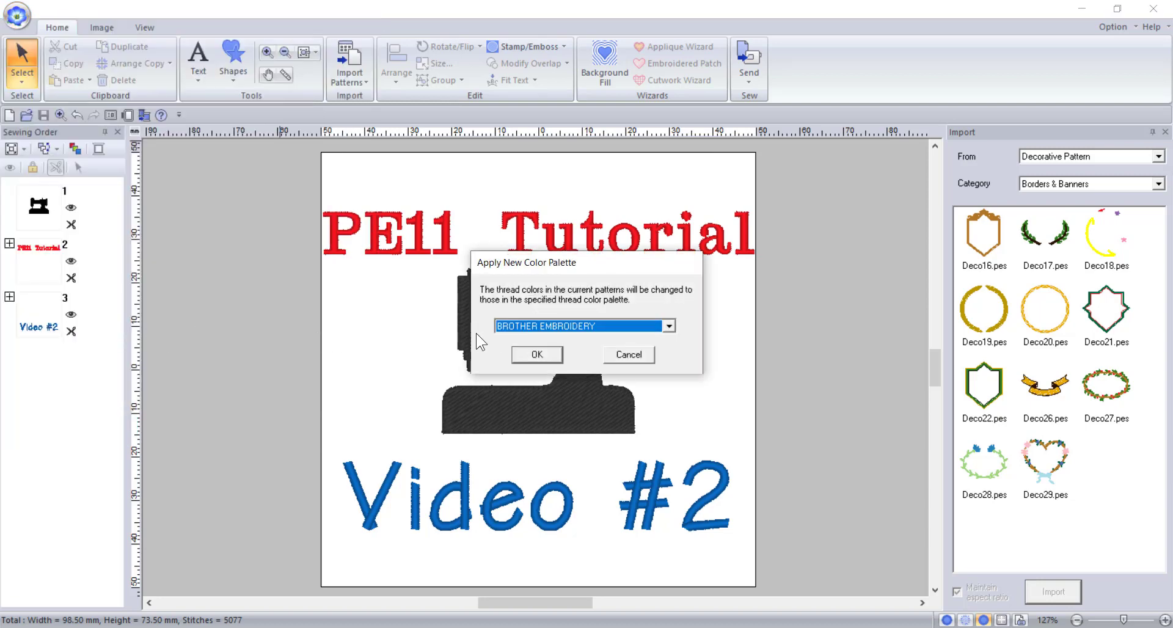
left_click(670, 327)
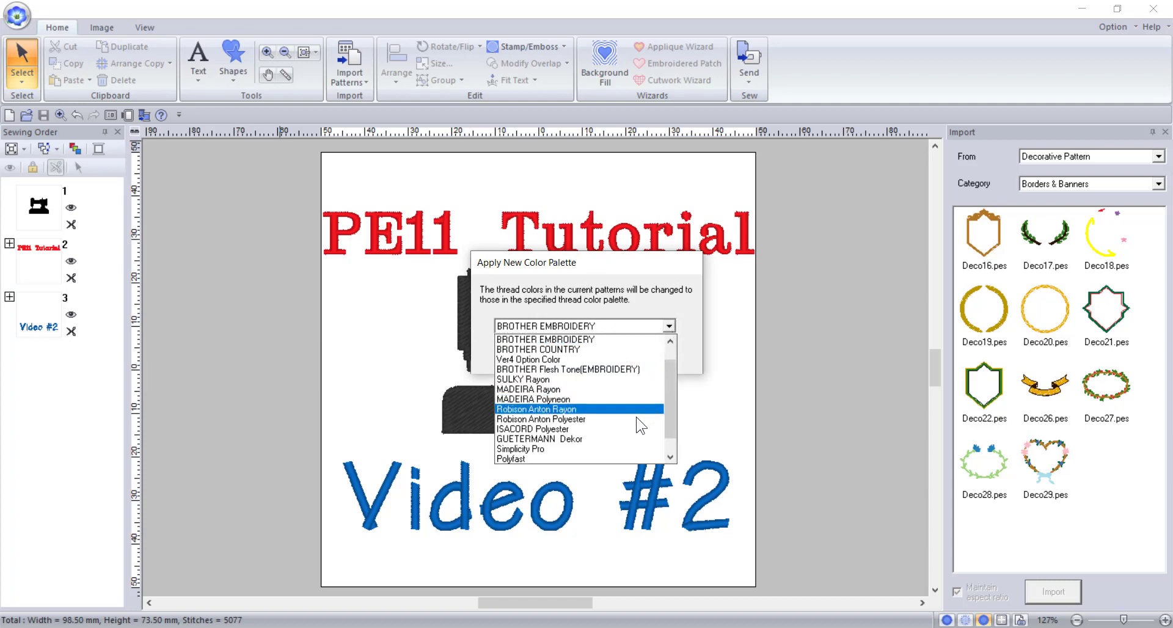
scroll(631, 452, "up", 1)
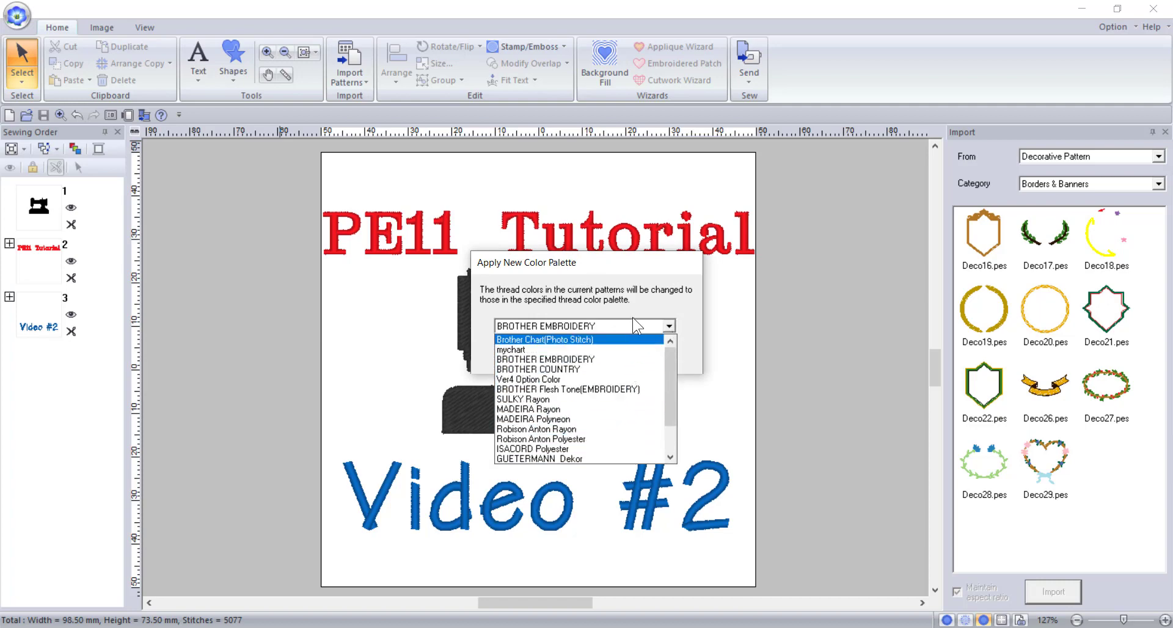
left_click(623, 361)
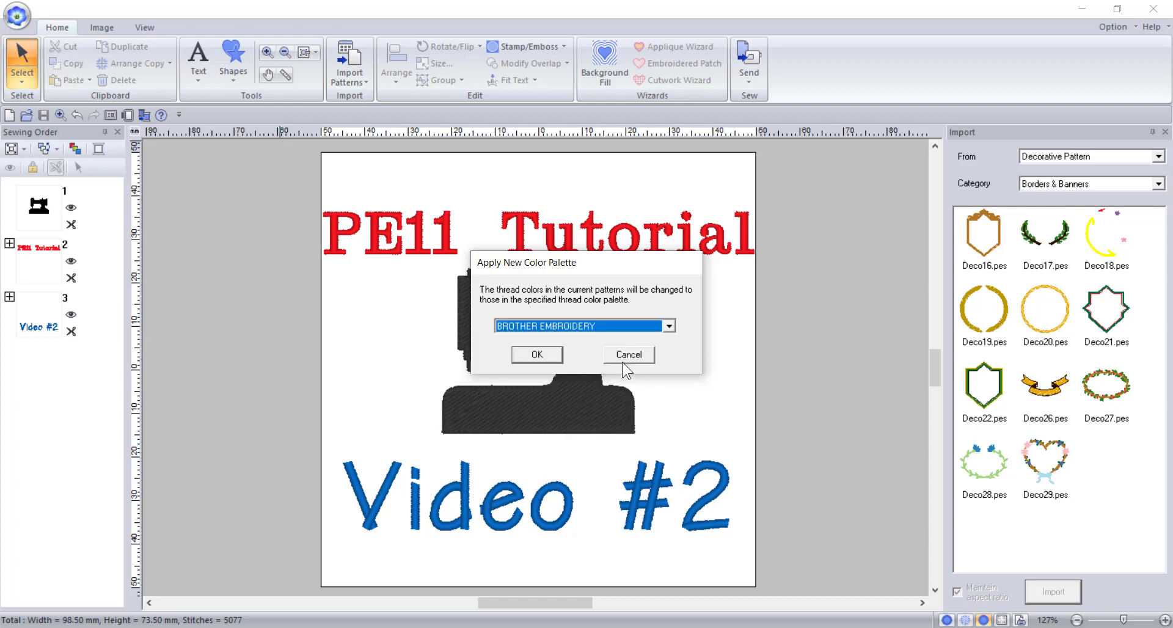
left_click(550, 354)
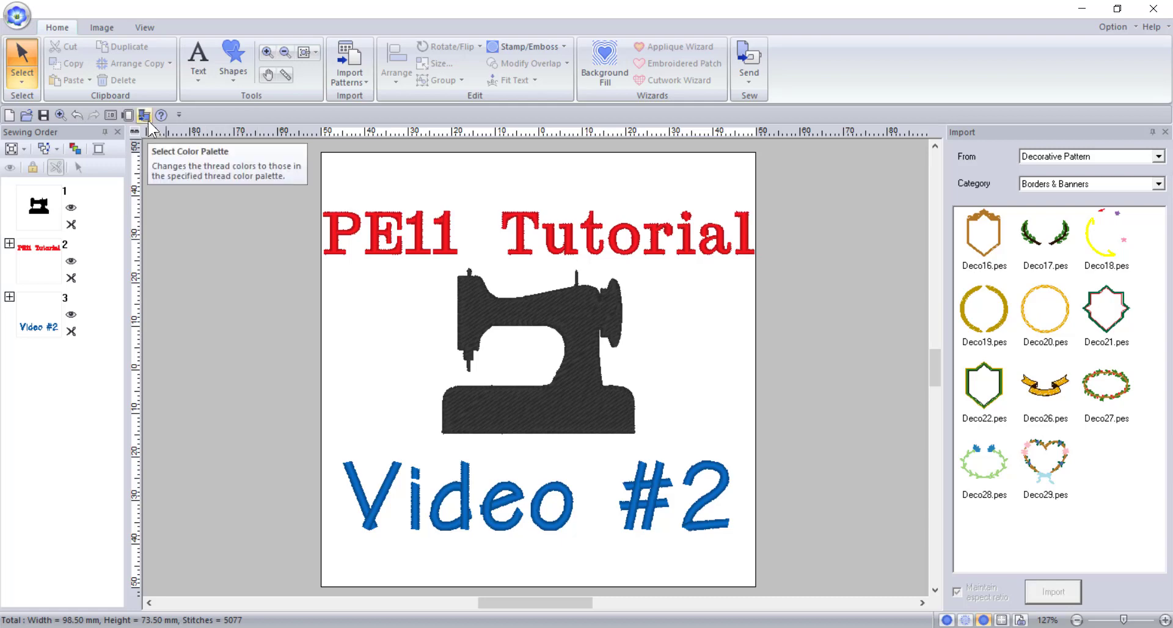
Export the design as IntroDesign.edited in Tajima (*.DST) format
left_click(20, 24)
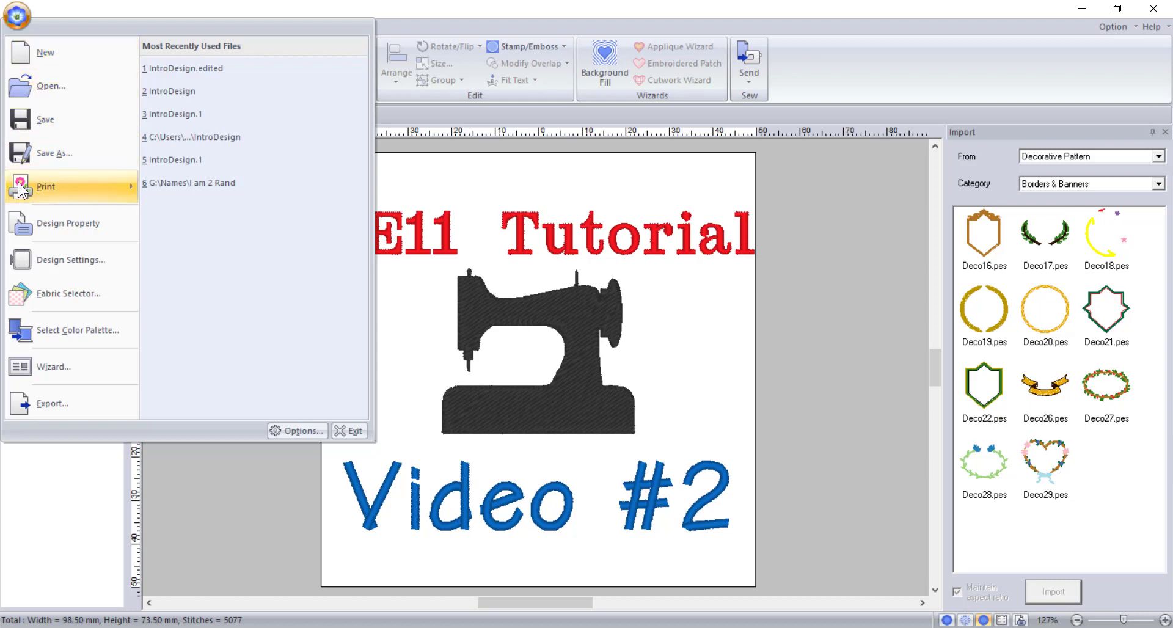
left_click(35, 401)
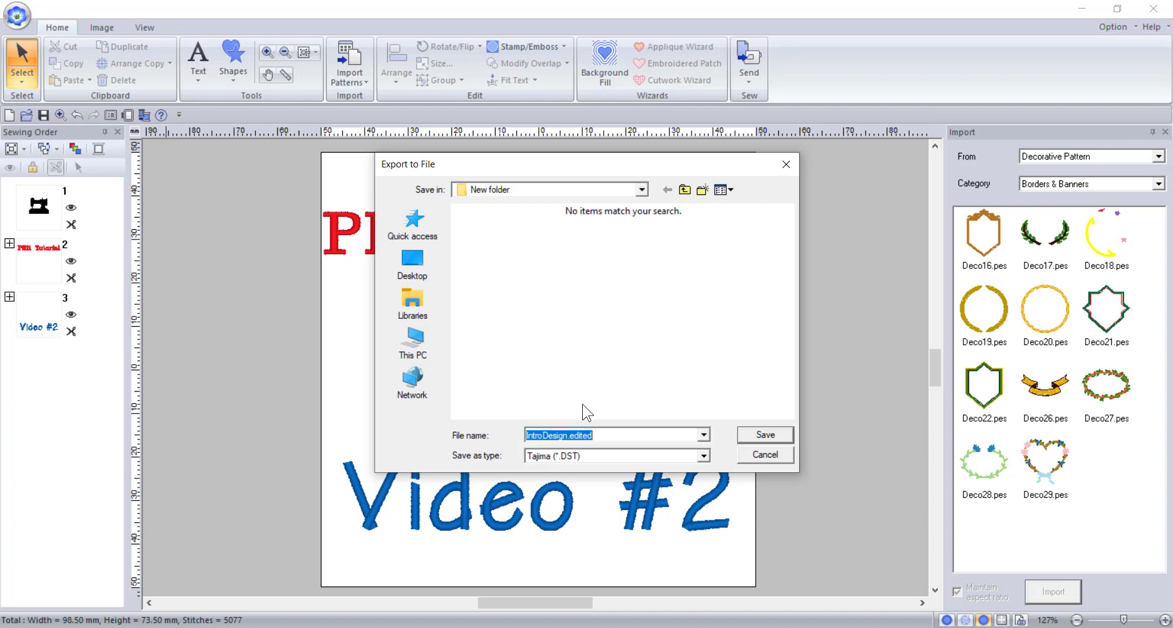
left_click(607, 456)
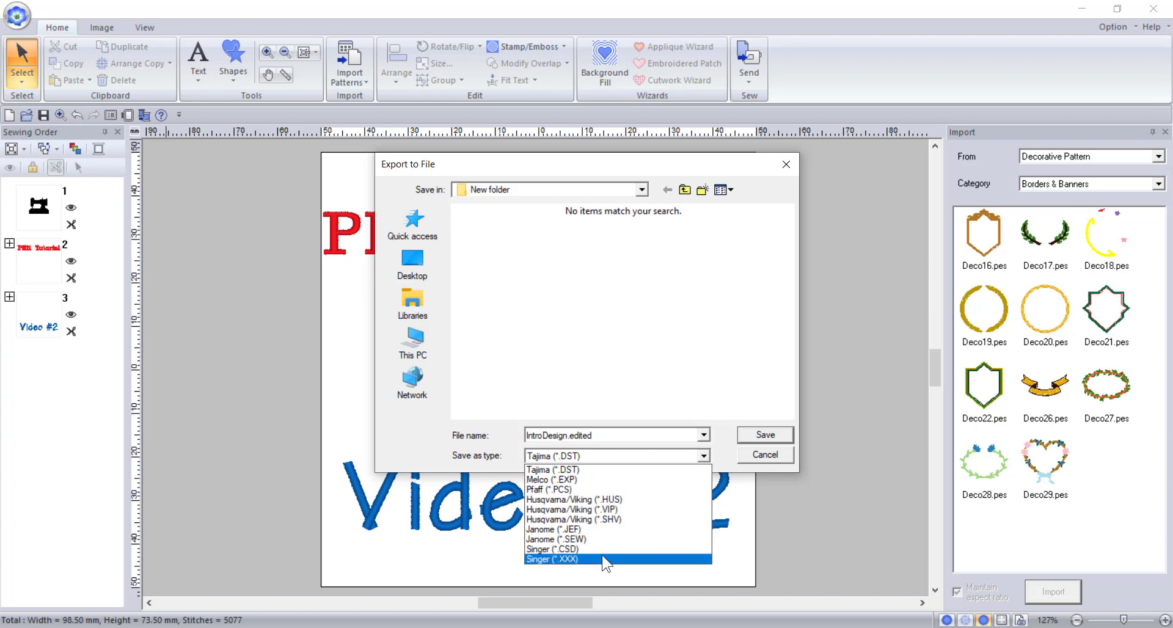
left_click(614, 470)
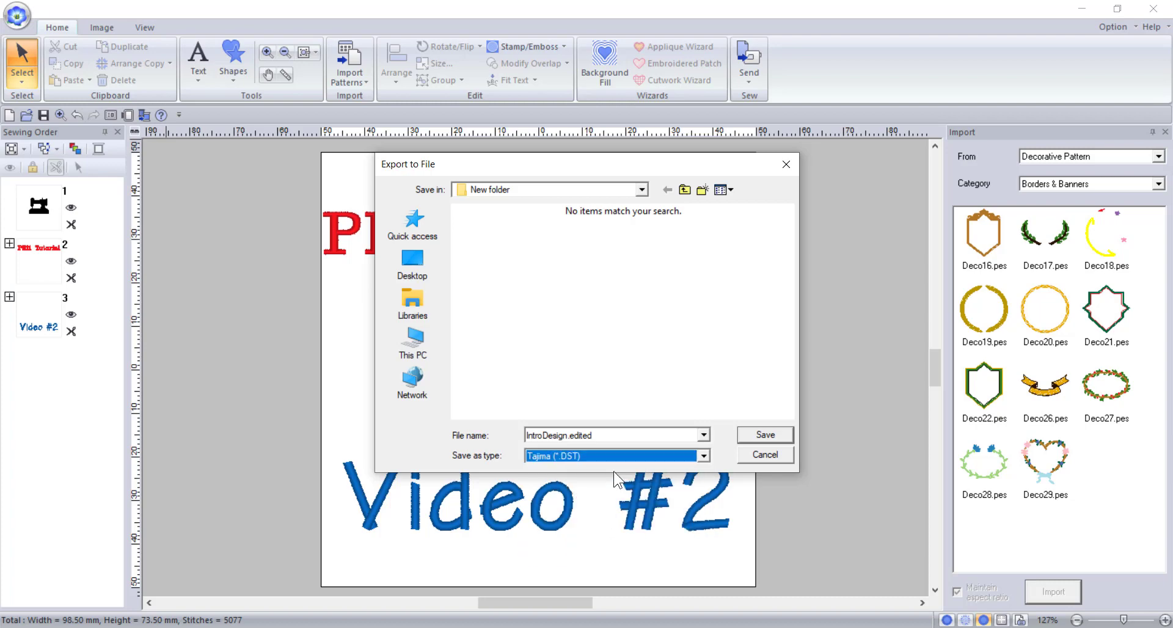
left_click(759, 441)
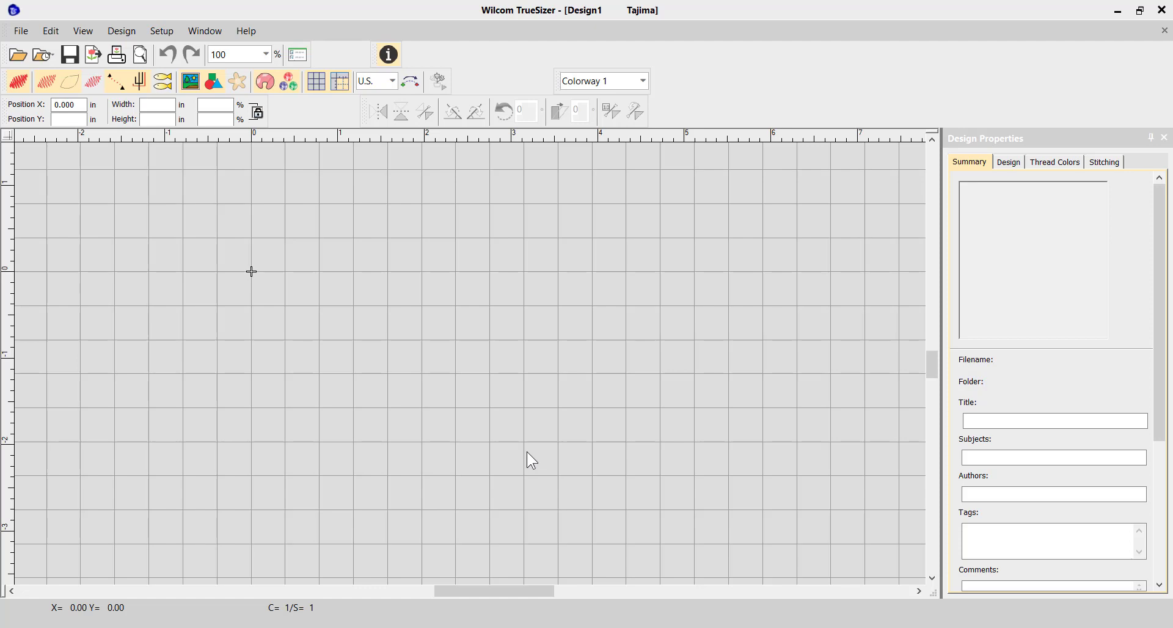
left_click(21, 30)
left_click(77, 162)
left_click(724, 388)
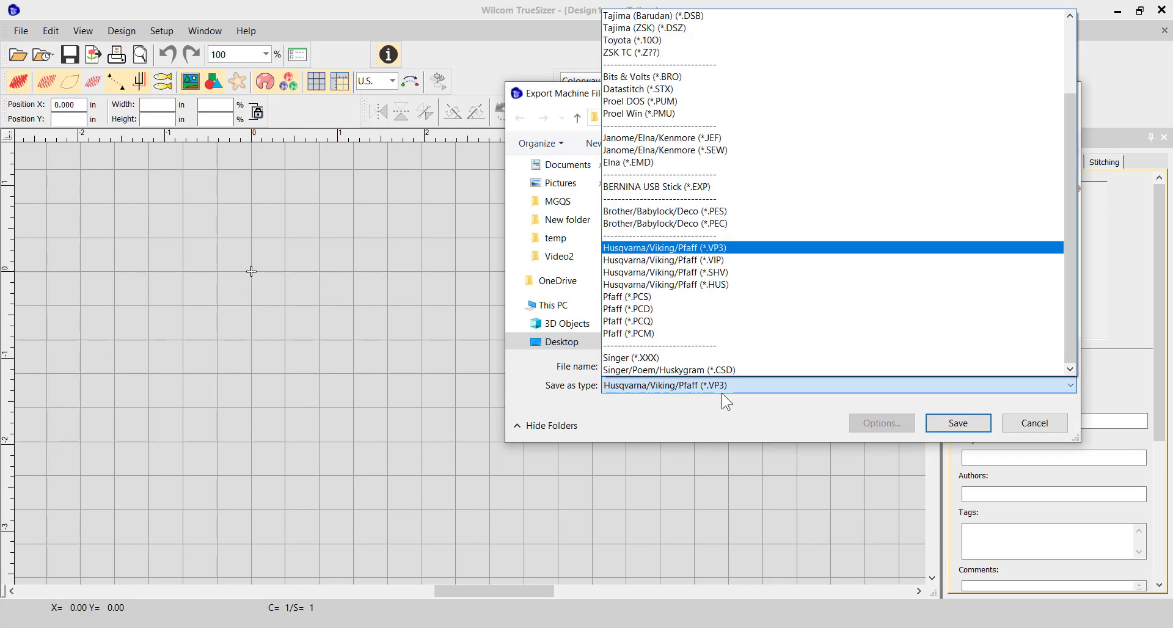
left_click(726, 401)
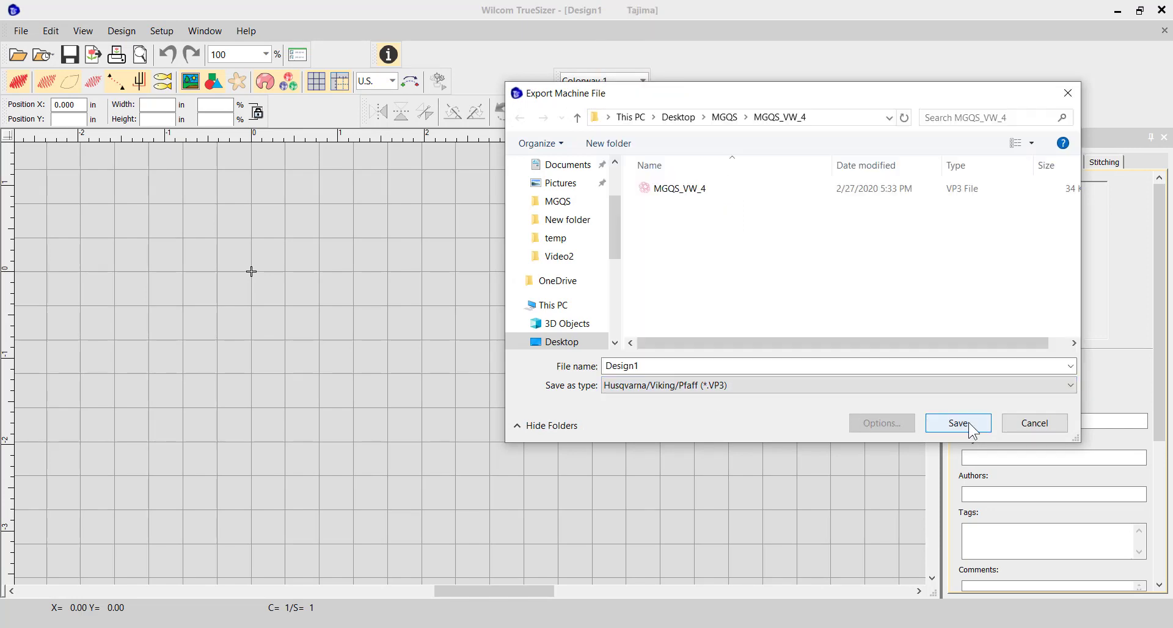
left_click(1027, 426)
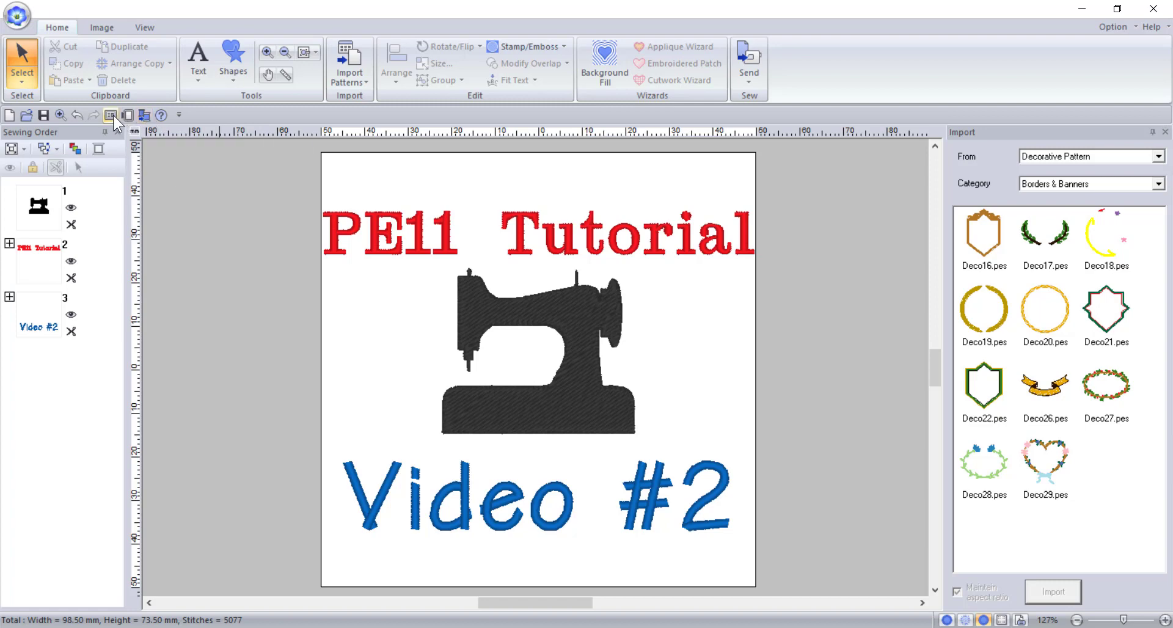
Remove two existing shortcuts from the Quick Access Toolbar
right_click(145, 115)
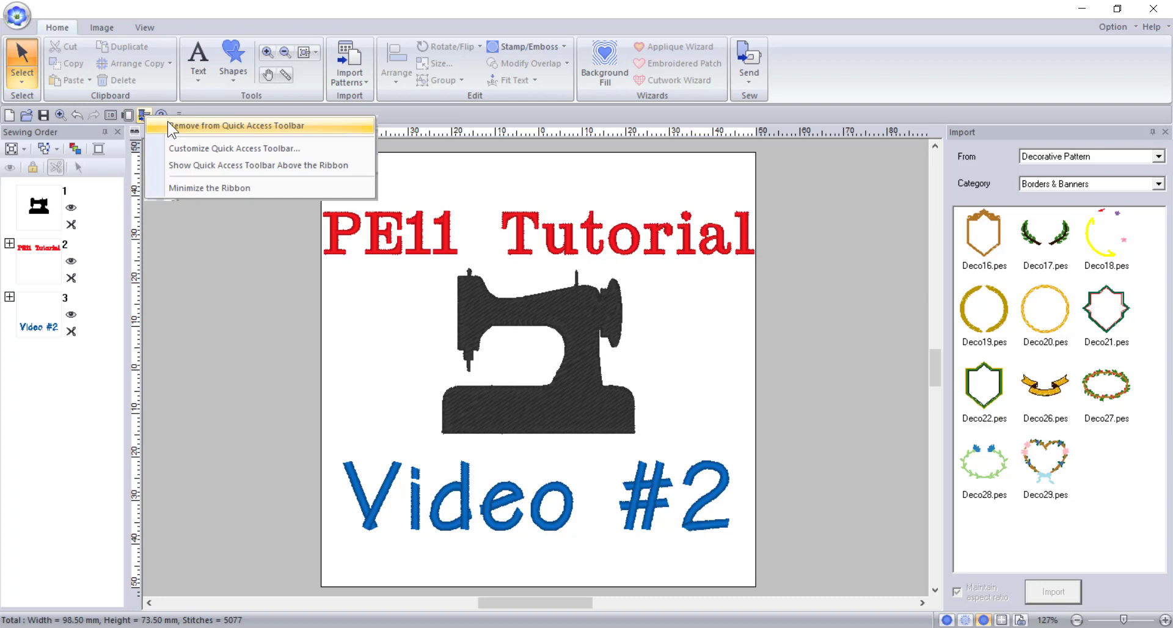
left_click(170, 126)
right_click(112, 120)
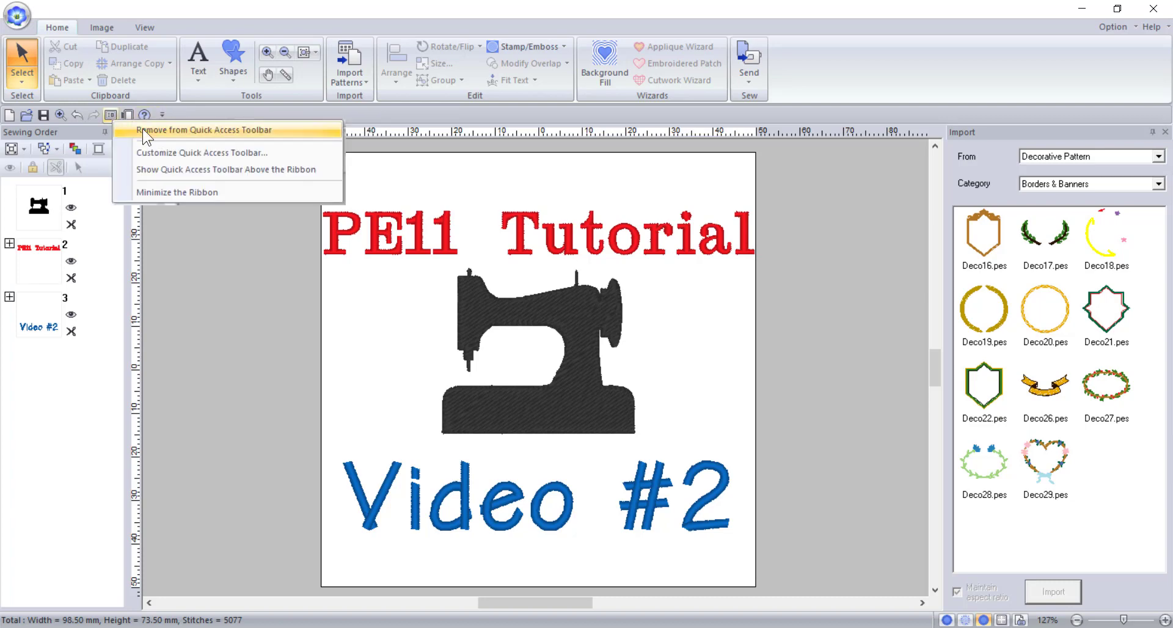
left_click(156, 135)
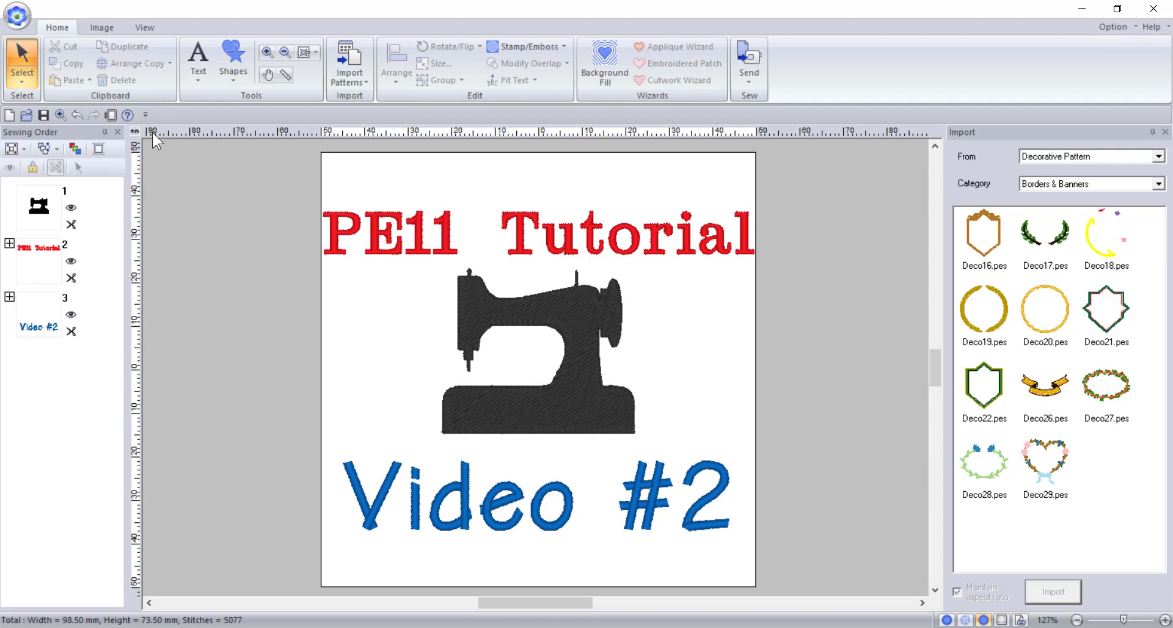
Add the Select tools to the Quick Access Toolbar and check the new list
left_click(31, 80)
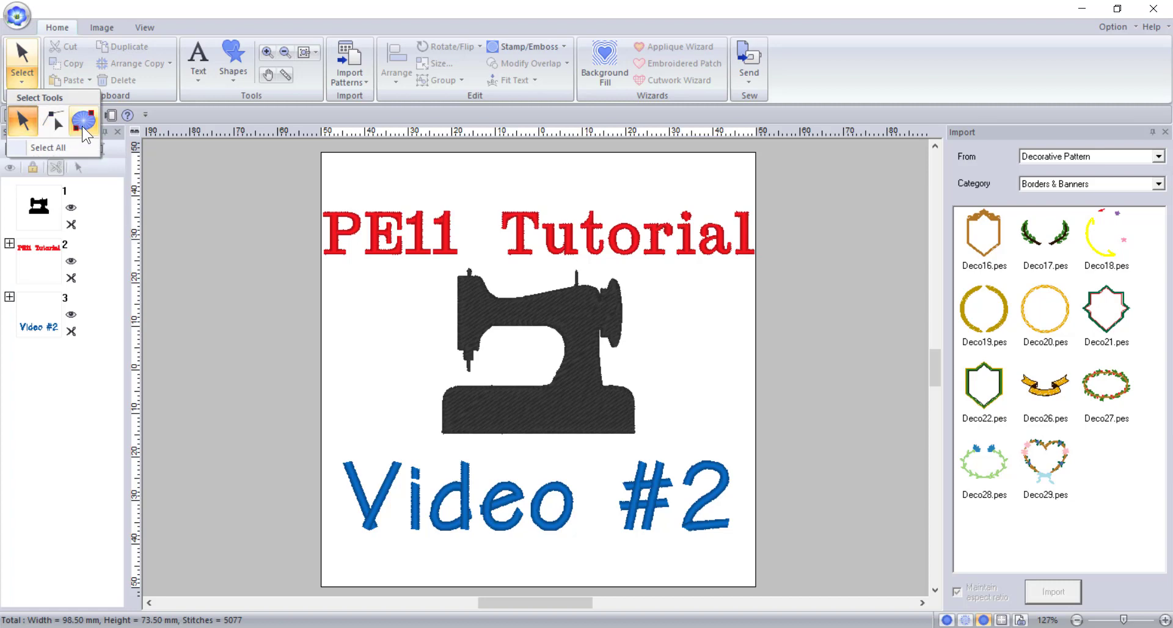
right_click(26, 81)
left_click(57, 85)
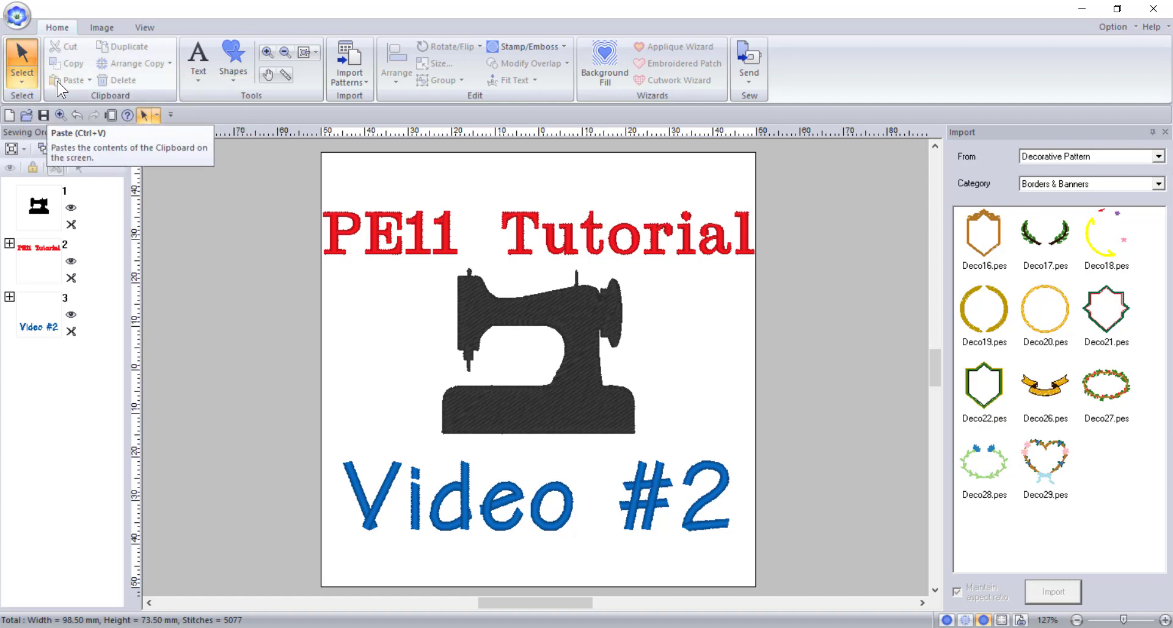
left_click(155, 115)
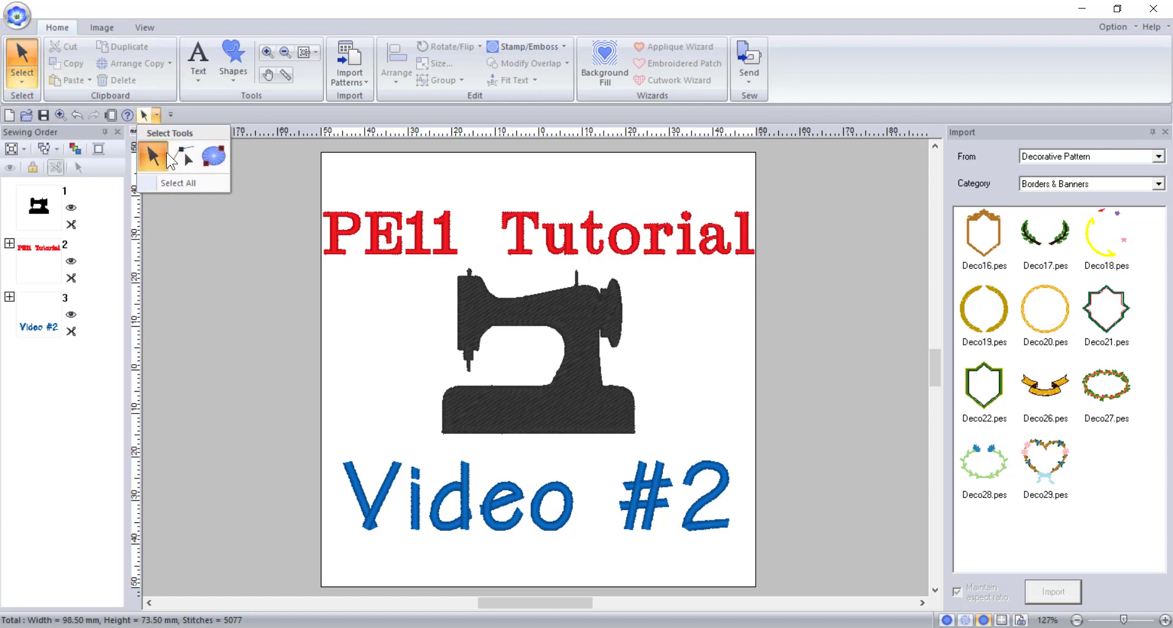
left_click(155, 119)
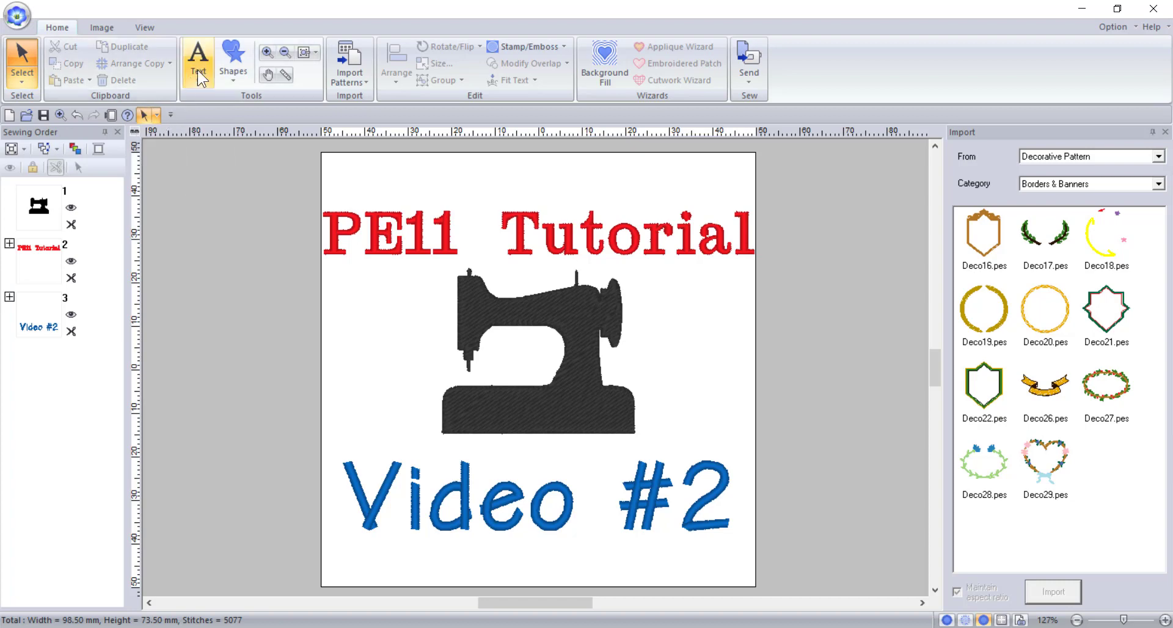
Add Other Zoom Tools and Shapes to the Quick Access Toolbar and open the shape gallery
right_click(313, 53)
left_click(332, 63)
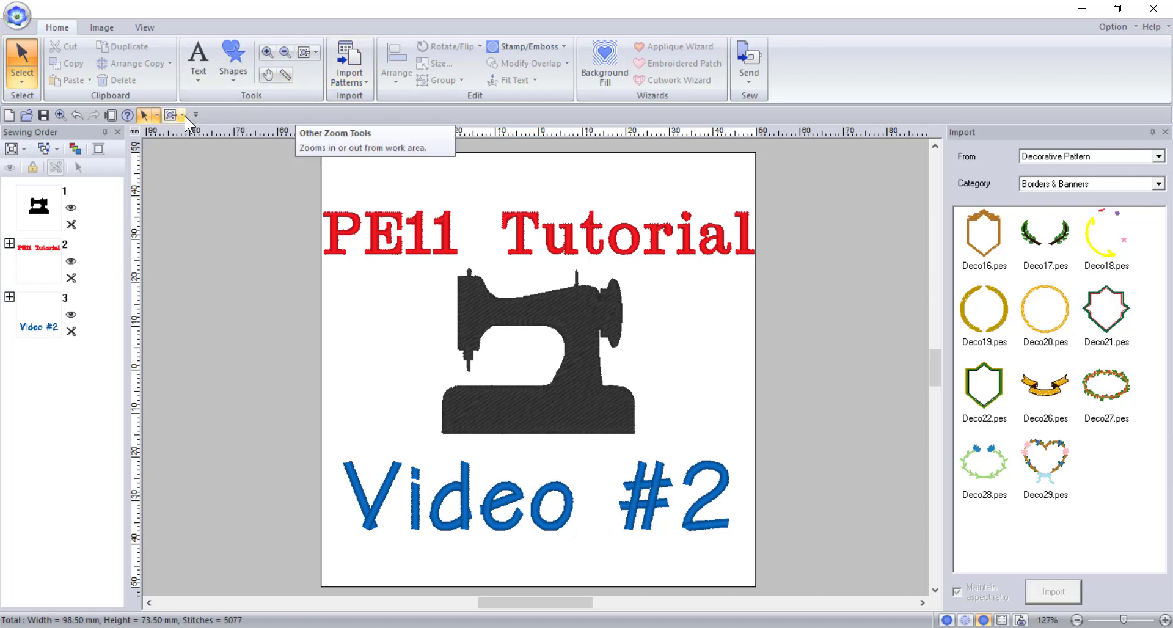
right_click(229, 61)
left_click(248, 72)
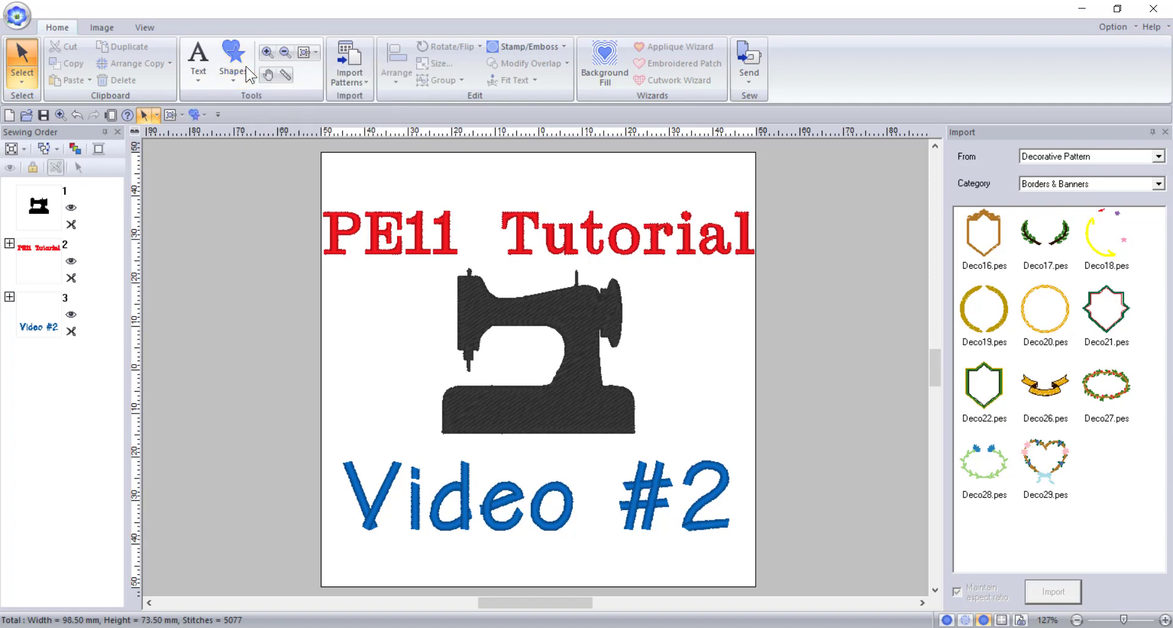
left_click(238, 78)
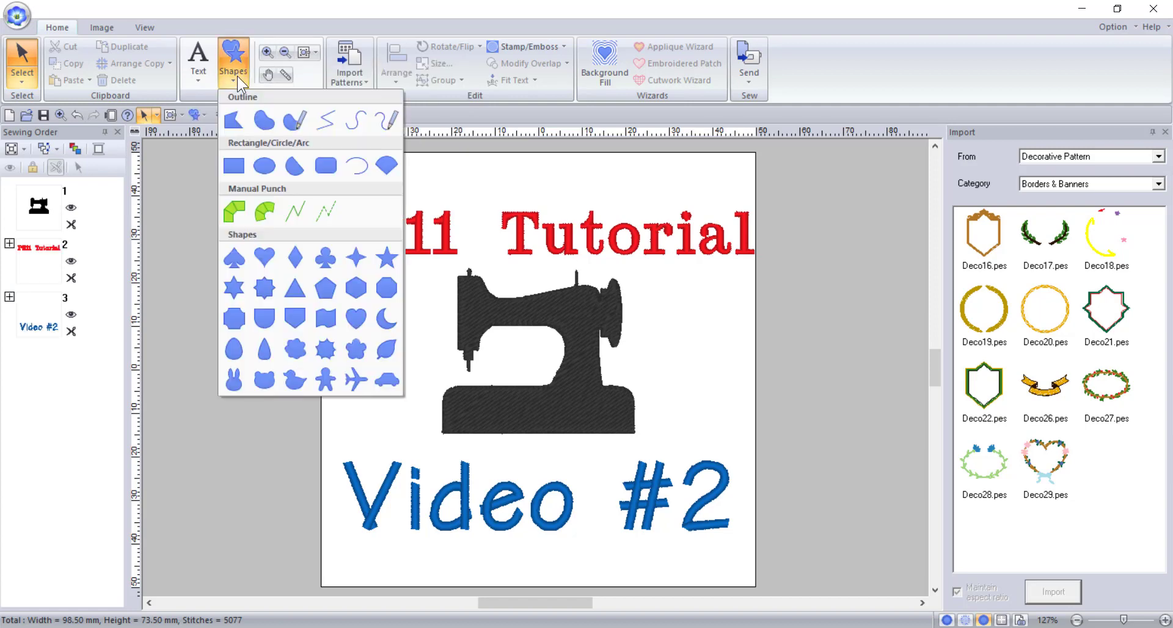
Pick a shape, then add its line colour and Zigzag Stitch line type to the Quick Access Toolbar
left_click(269, 160)
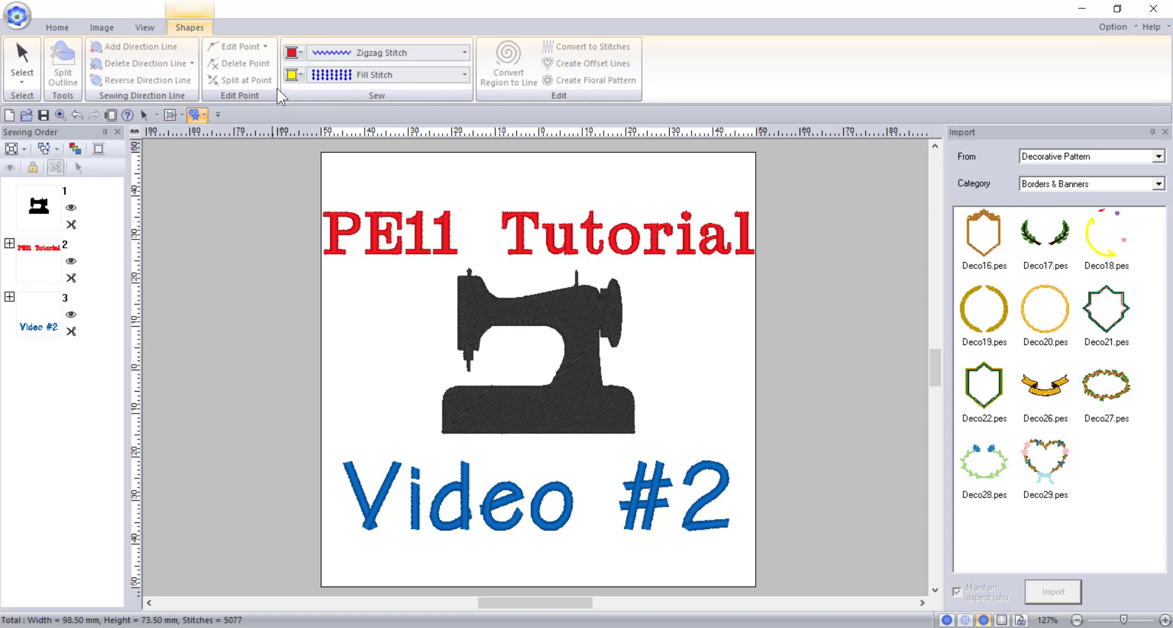
right_click(297, 56)
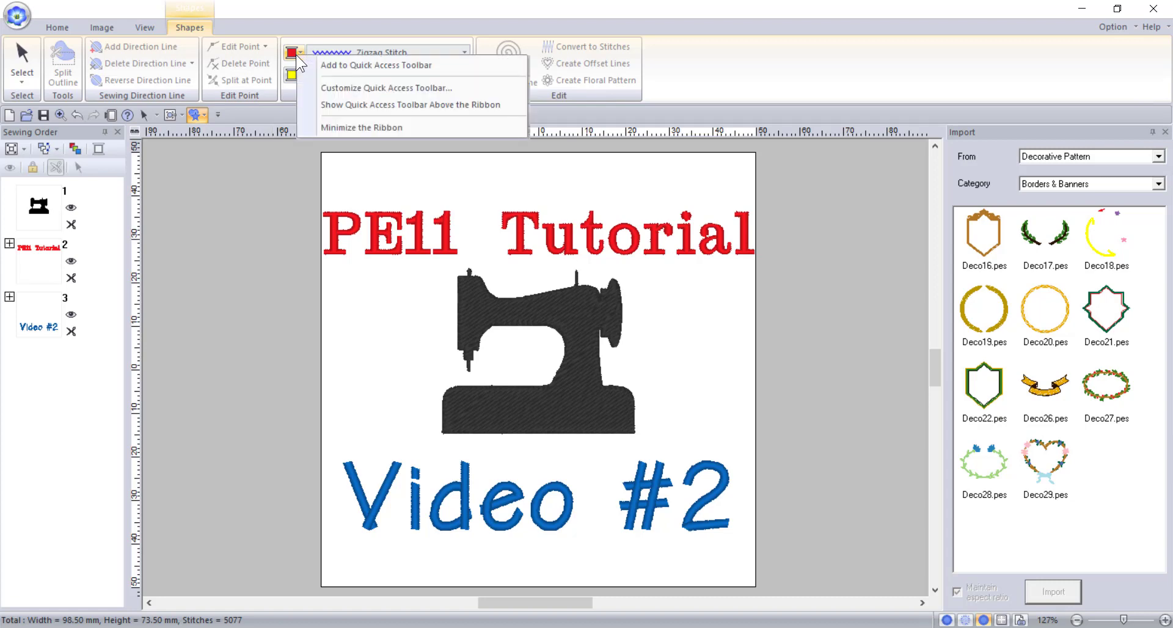
left_click(324, 65)
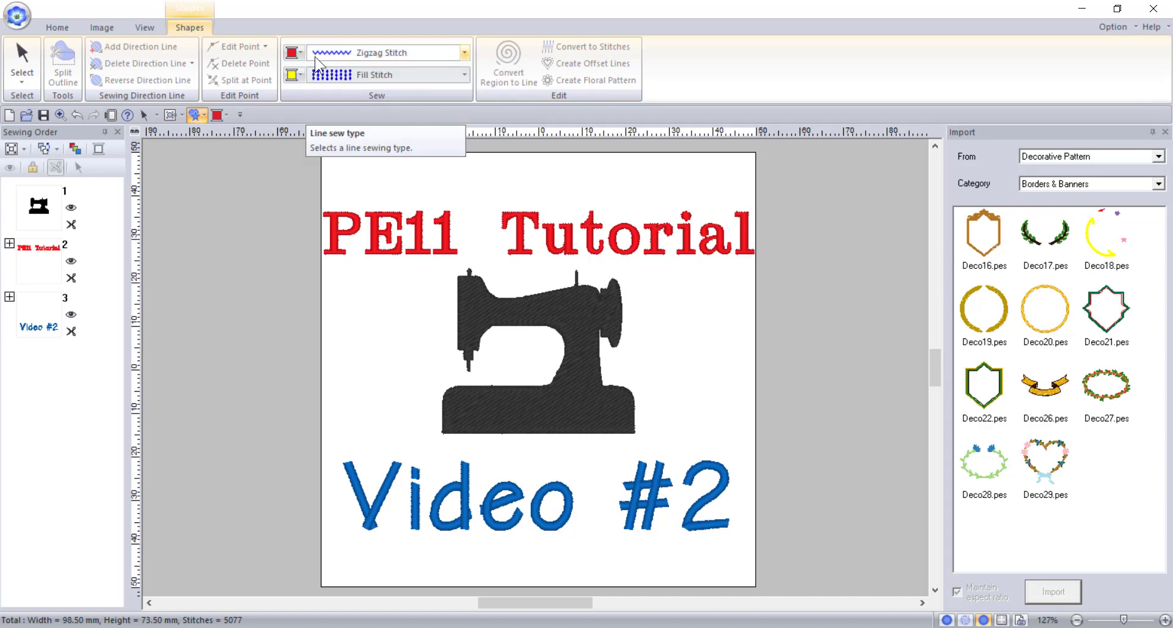
right_click(316, 57)
left_click(334, 66)
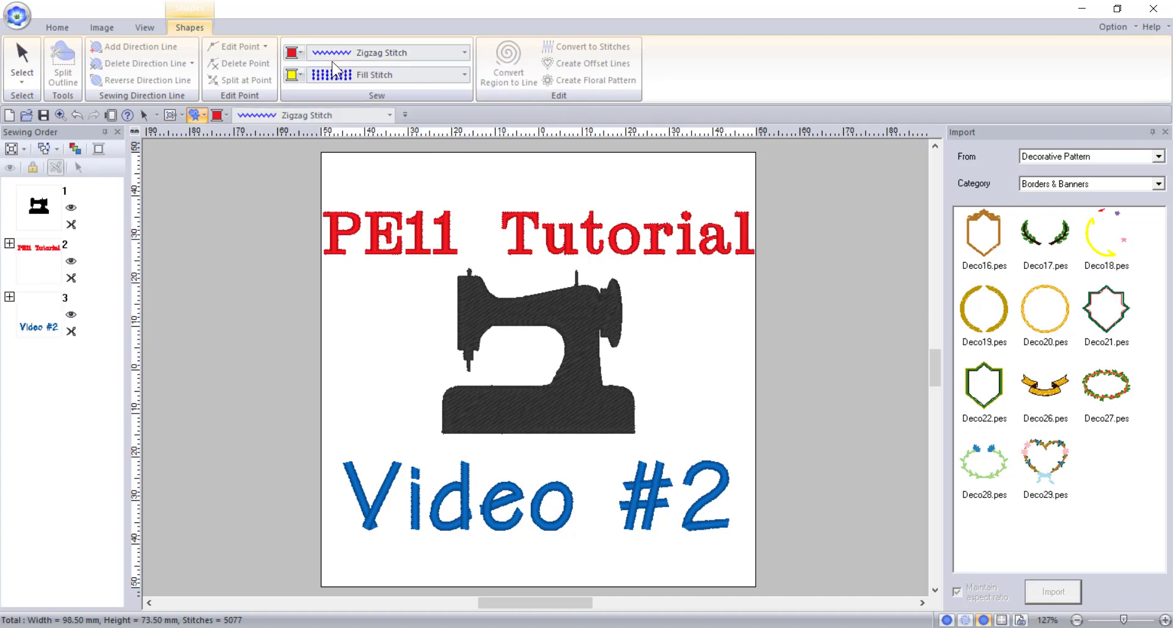
Add the region colour and Fill Stitch region type to the Quick Access Toolbar
right_click(313, 73)
key("Escape")
right_click(331, 77)
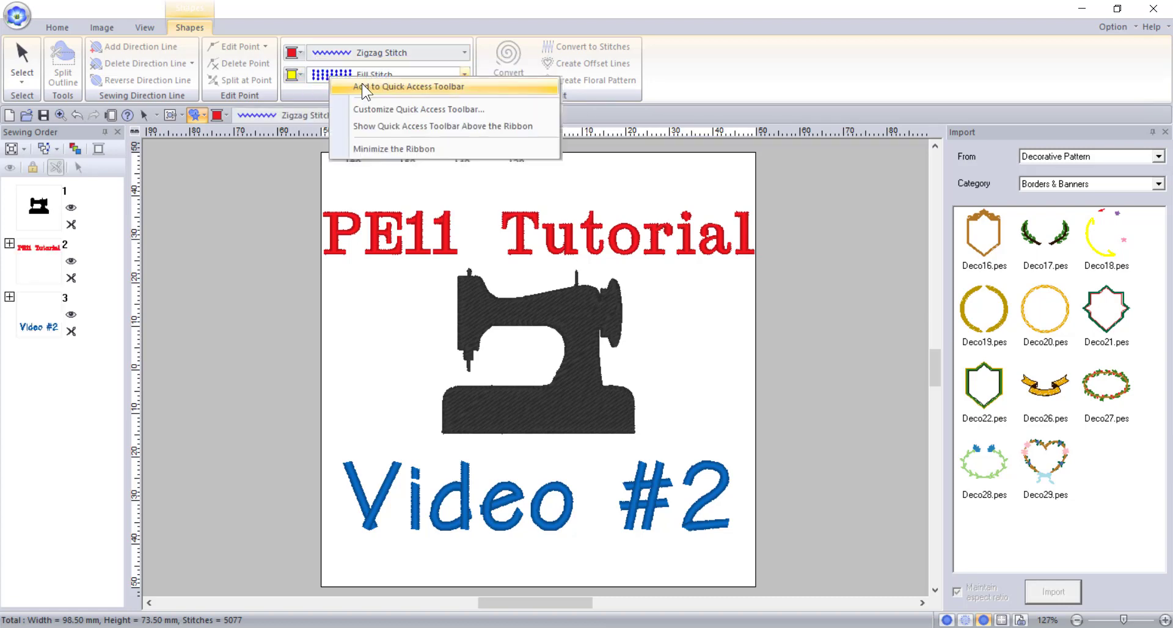
left_click(364, 87)
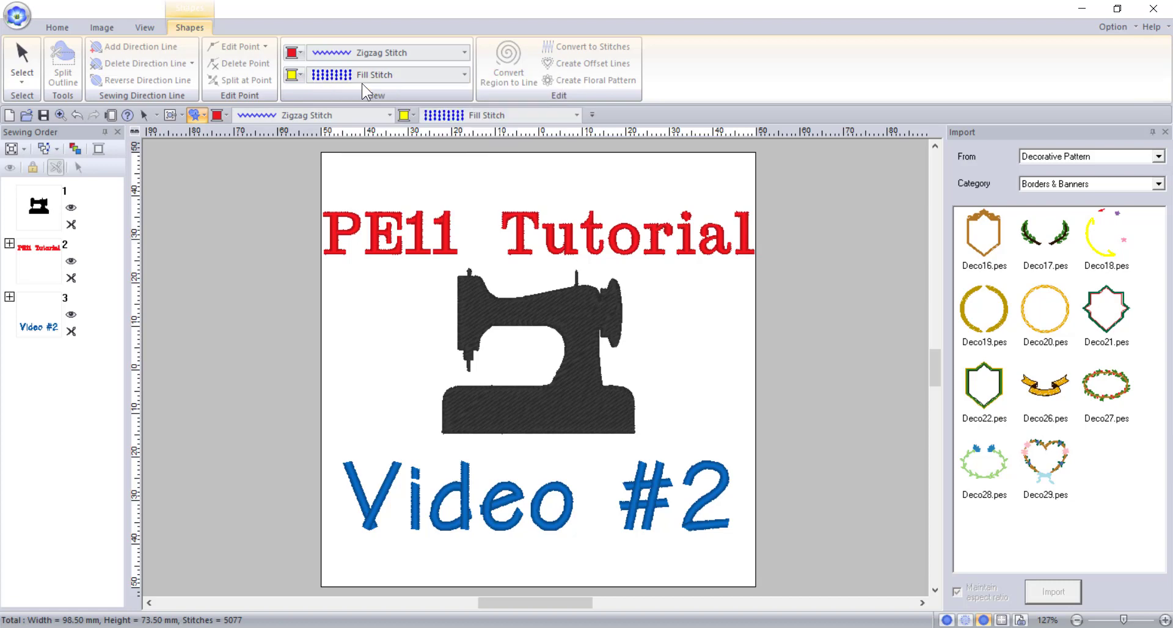
left_click(61, 27)
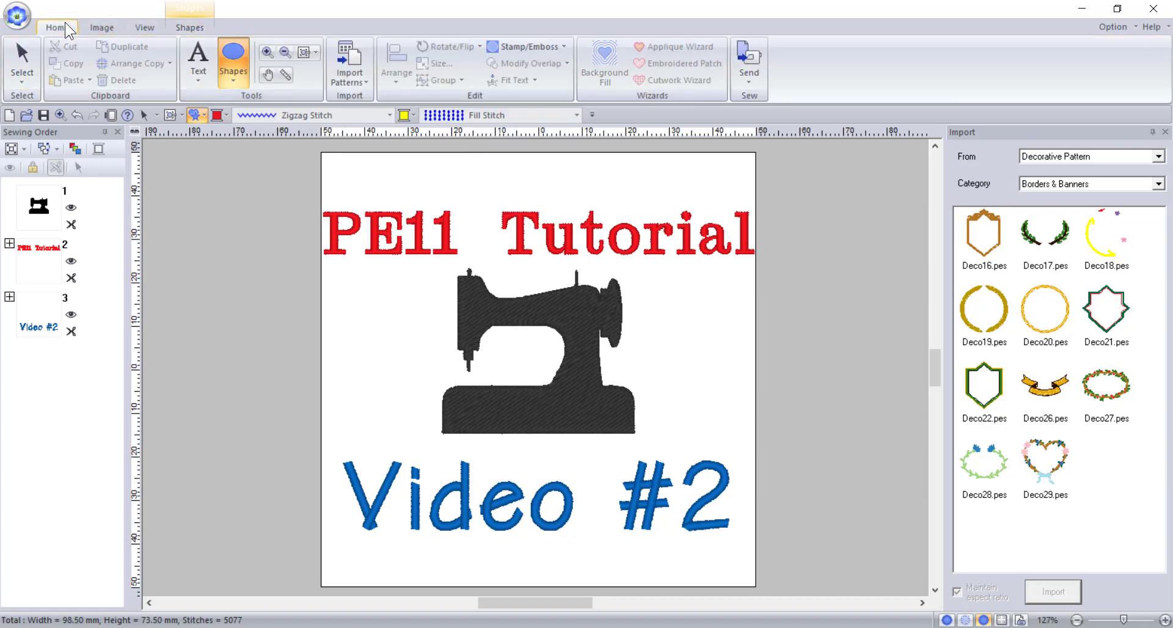
Add the Text tool to the Quick Access Toolbar and start a text entry
right_click(202, 62)
key("Escape")
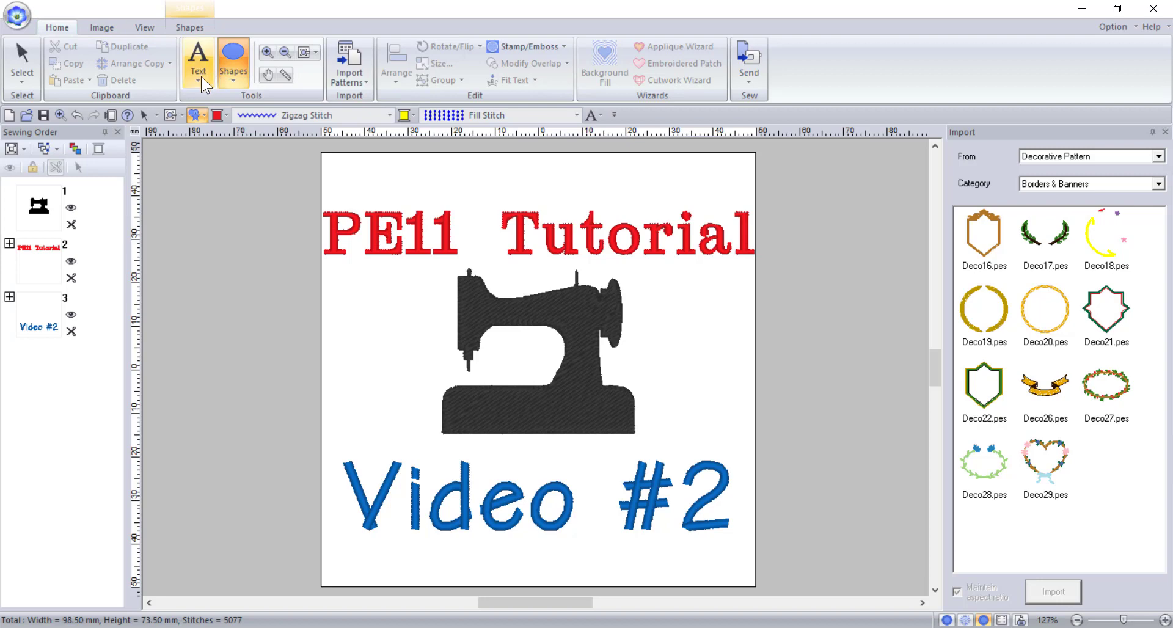
left_click(199, 79)
left_click(199, 122)
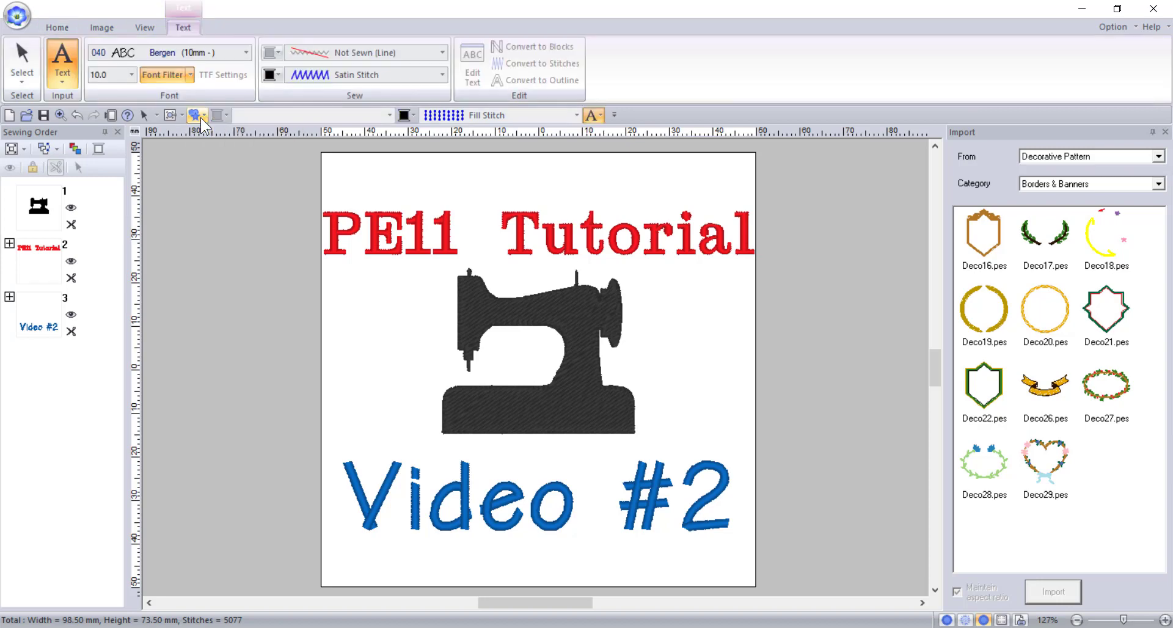
Add the Bergen font and 10.0 text size boxes to the Quick Access Toolbar
right_click(211, 56)
left_click(222, 63)
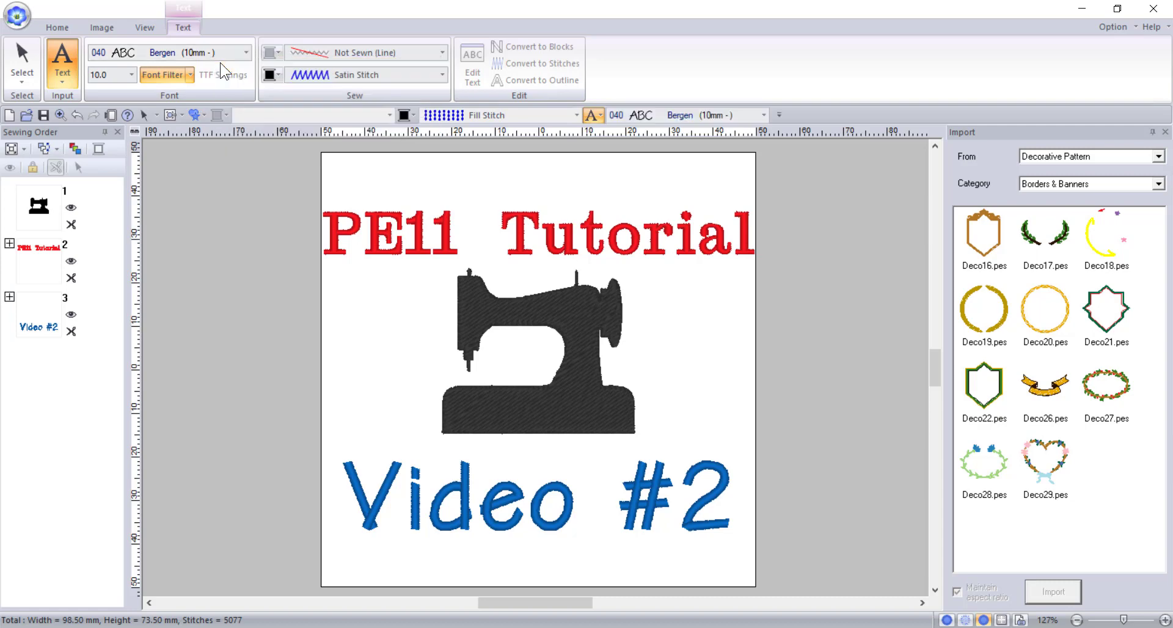
right_click(137, 75)
left_click(149, 88)
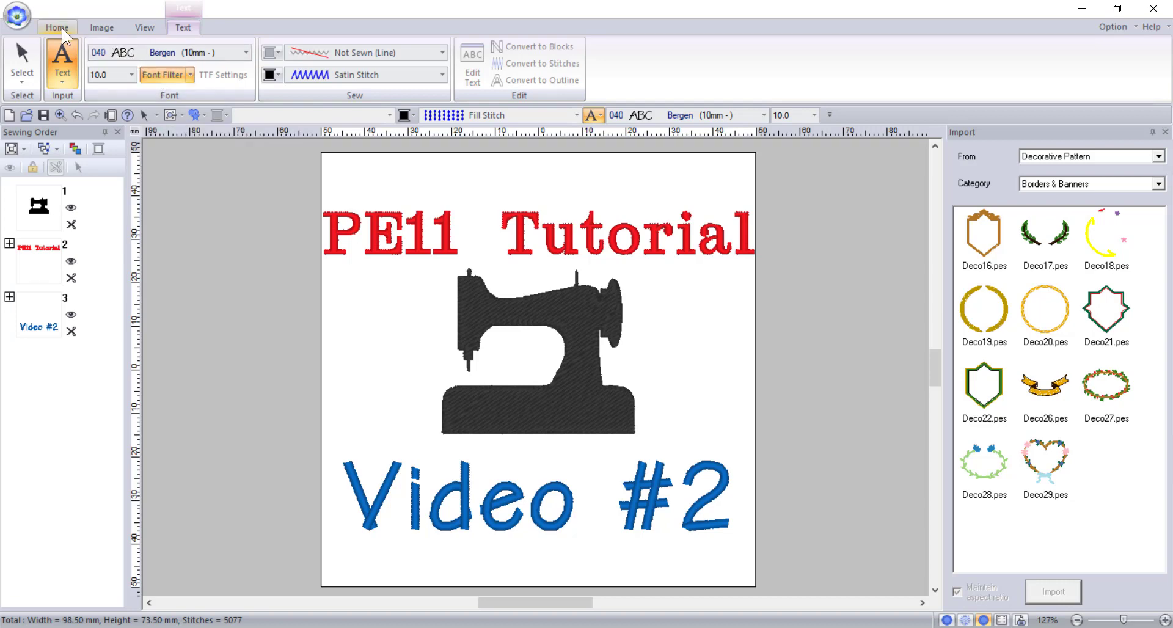
Return to Home with the Select tool and add Modify Overlap to the Quick Access Toolbar
left_click(59, 28)
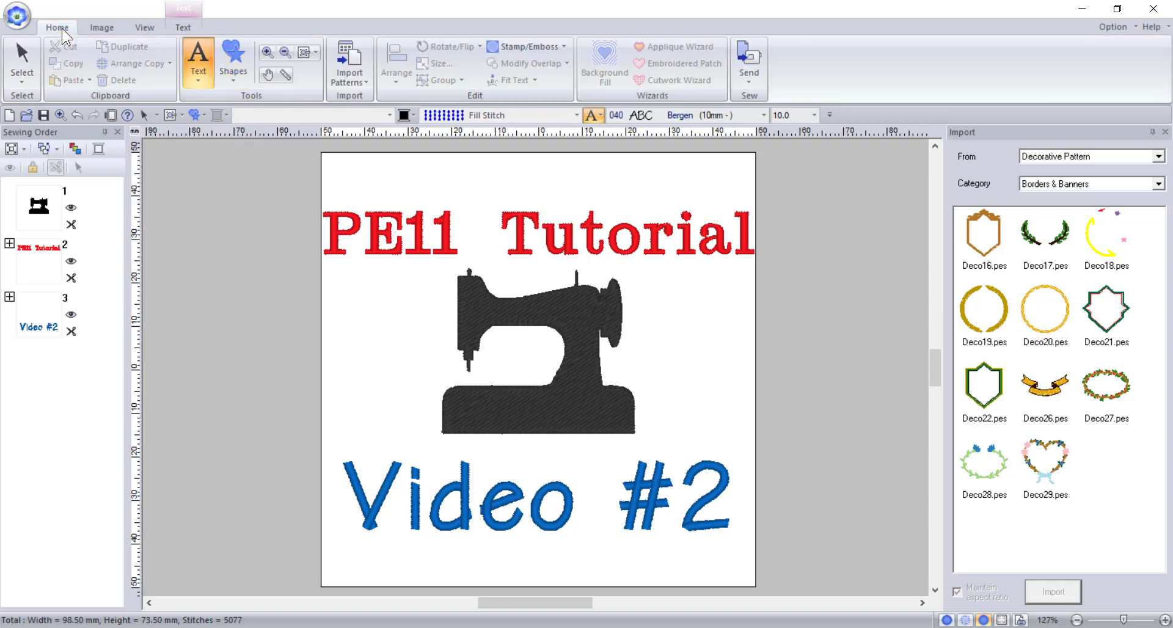
left_click(26, 56)
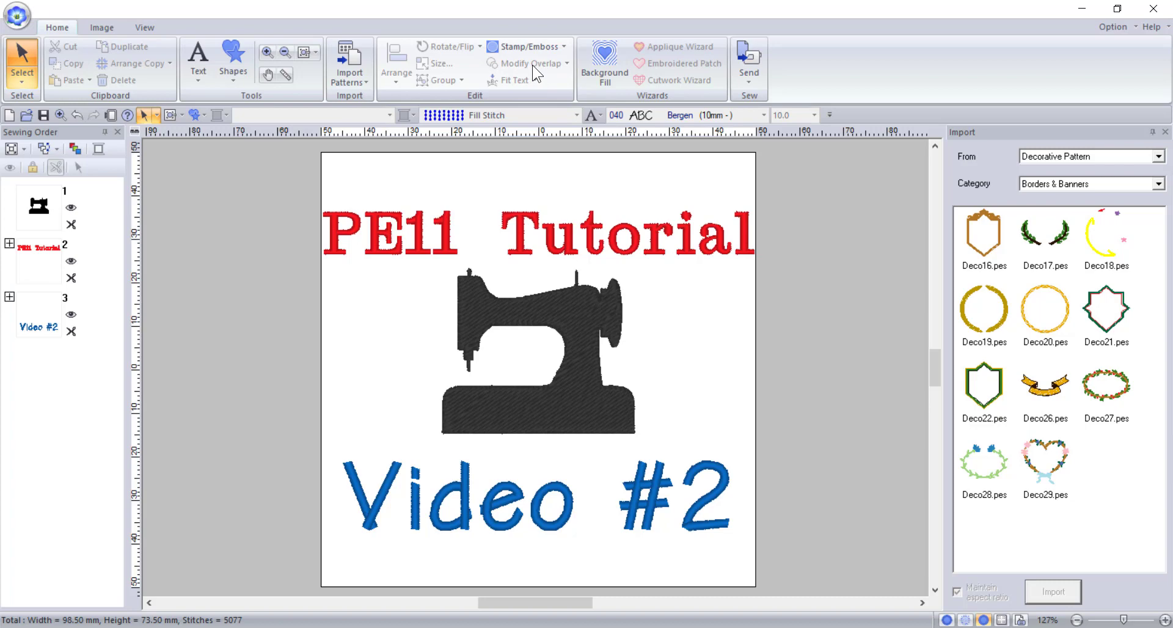
right_click(534, 66)
left_click(555, 73)
Add the Arrange commands and the Measure tool to the Quick Access Toolbar
right_click(400, 72)
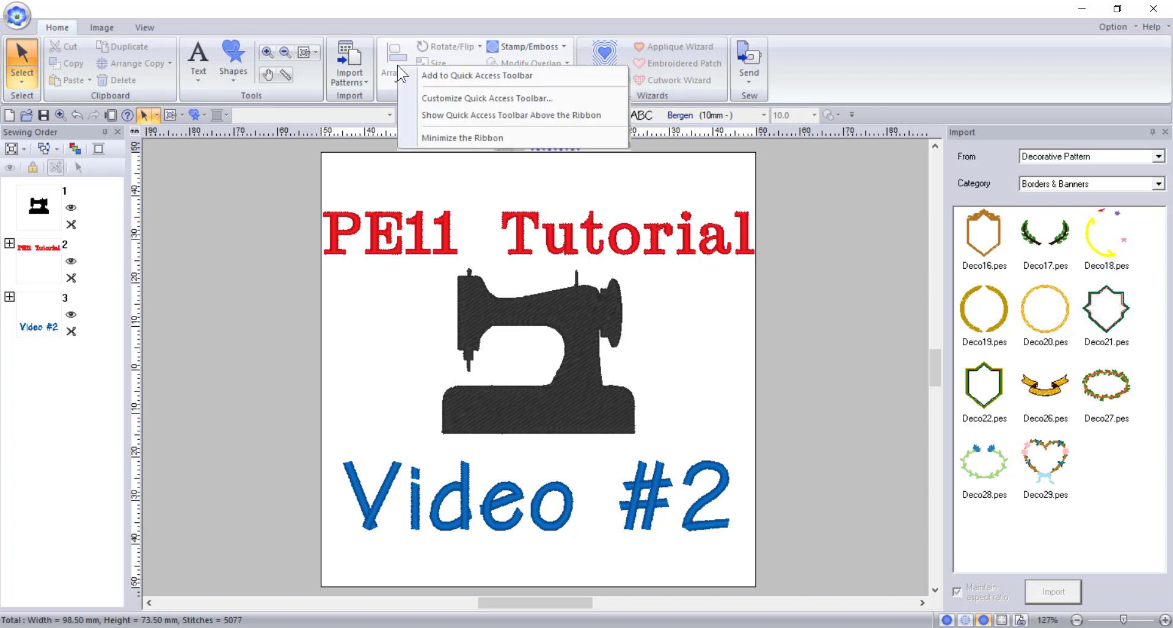
left_click(416, 75)
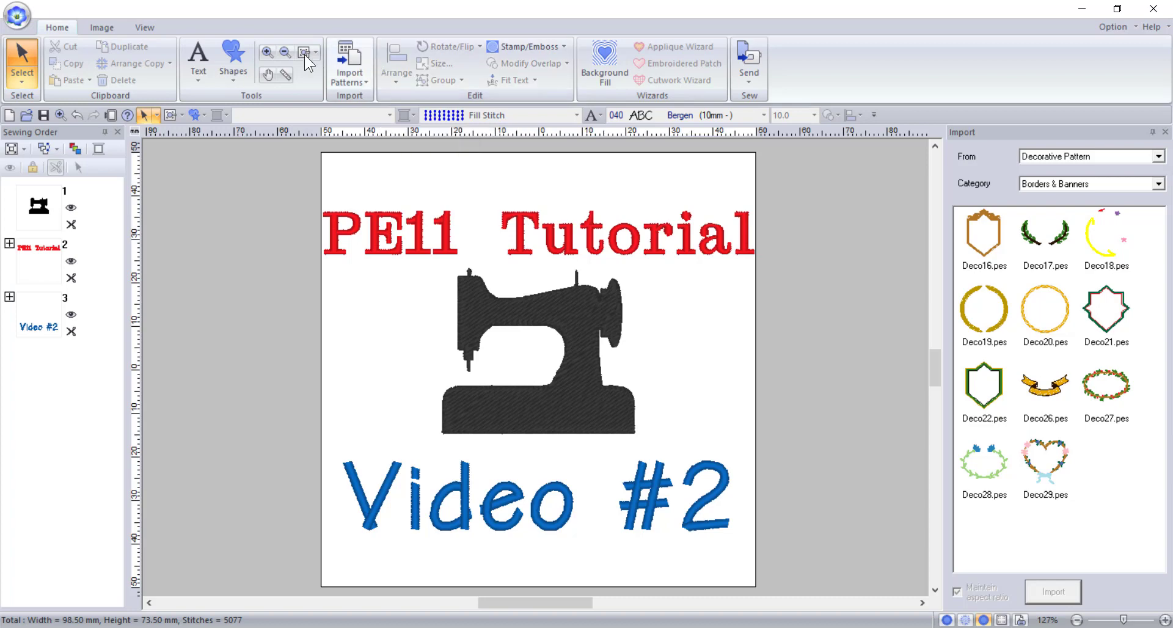
right_click(285, 76)
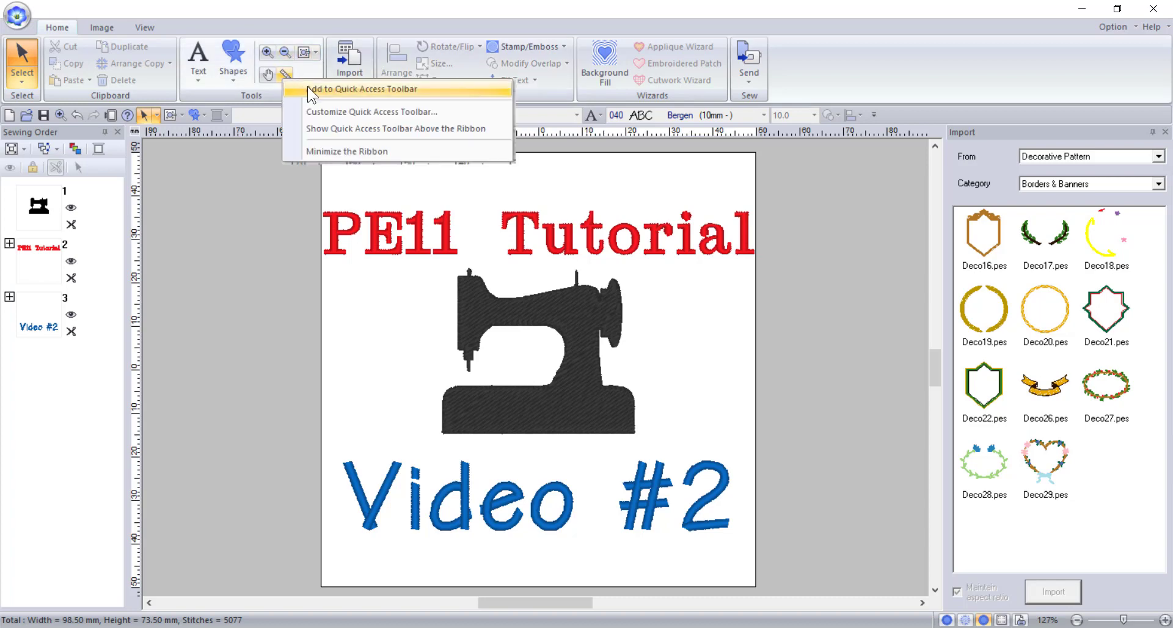
left_click(310, 90)
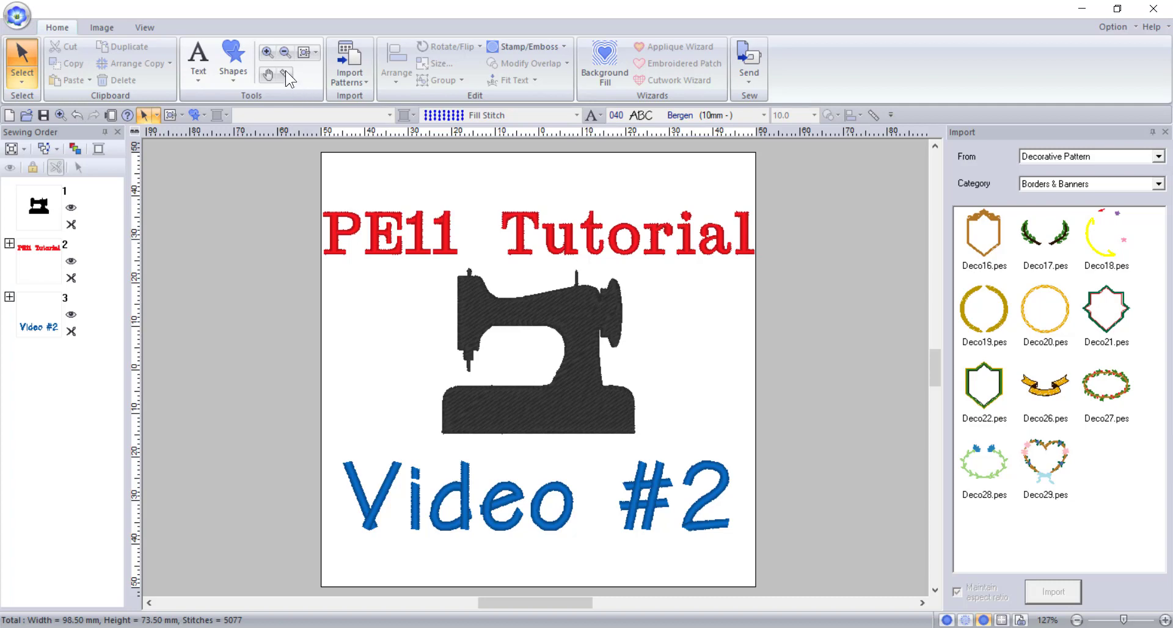
On the Image tab, add Open image and the image transparency slider to the Quick Access Toolbar
left_click(105, 29)
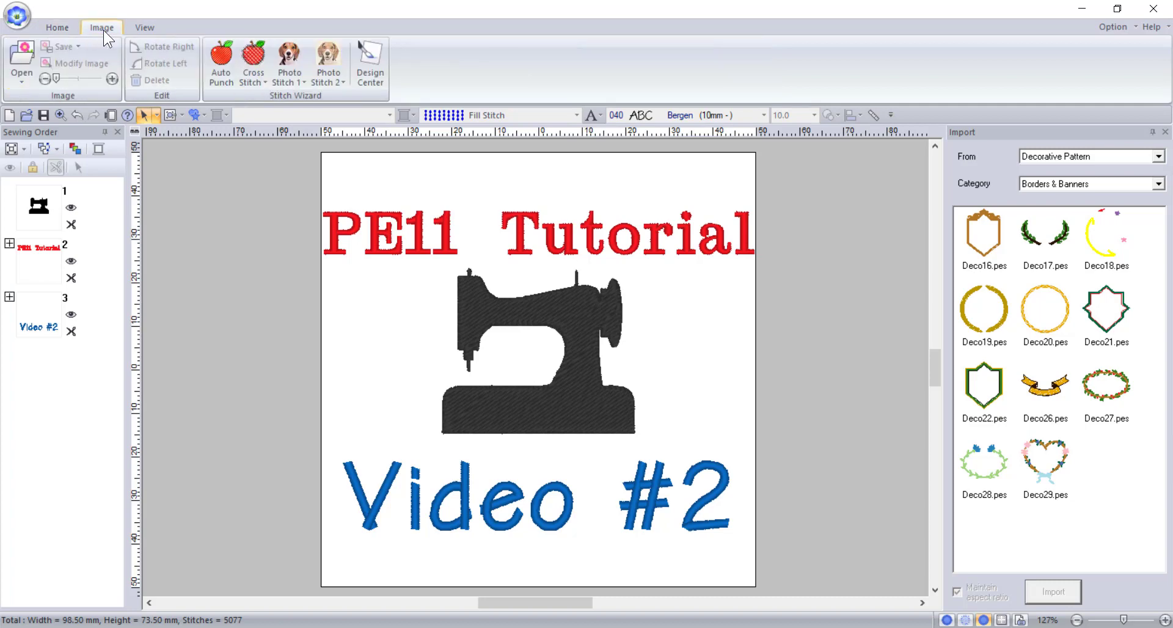
right_click(22, 62)
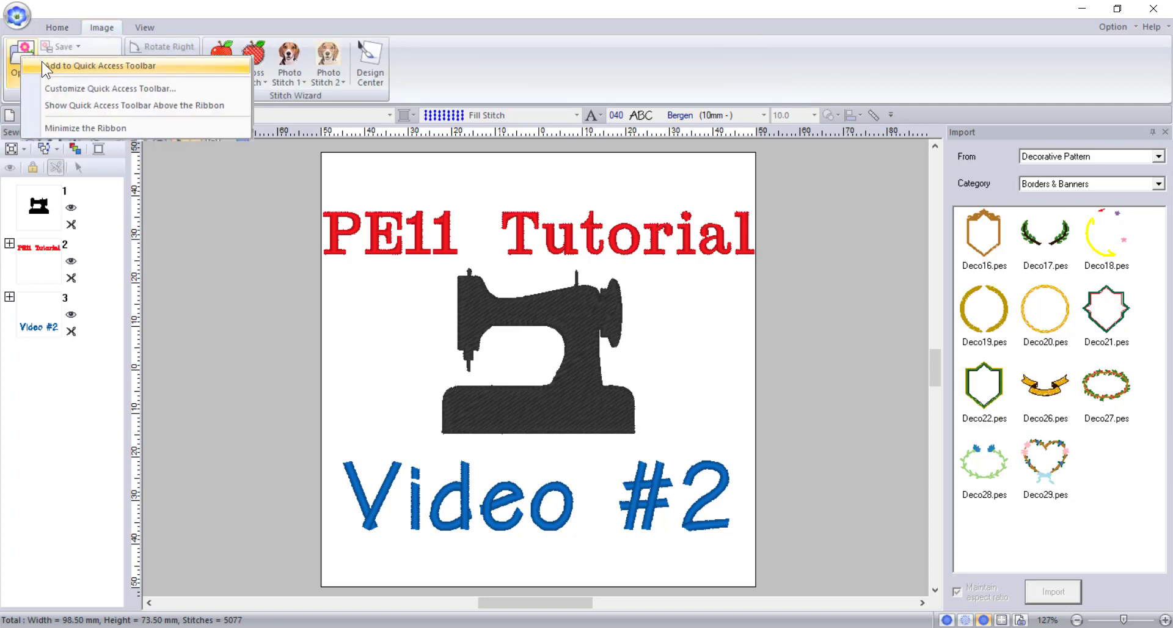
left_click(41, 63)
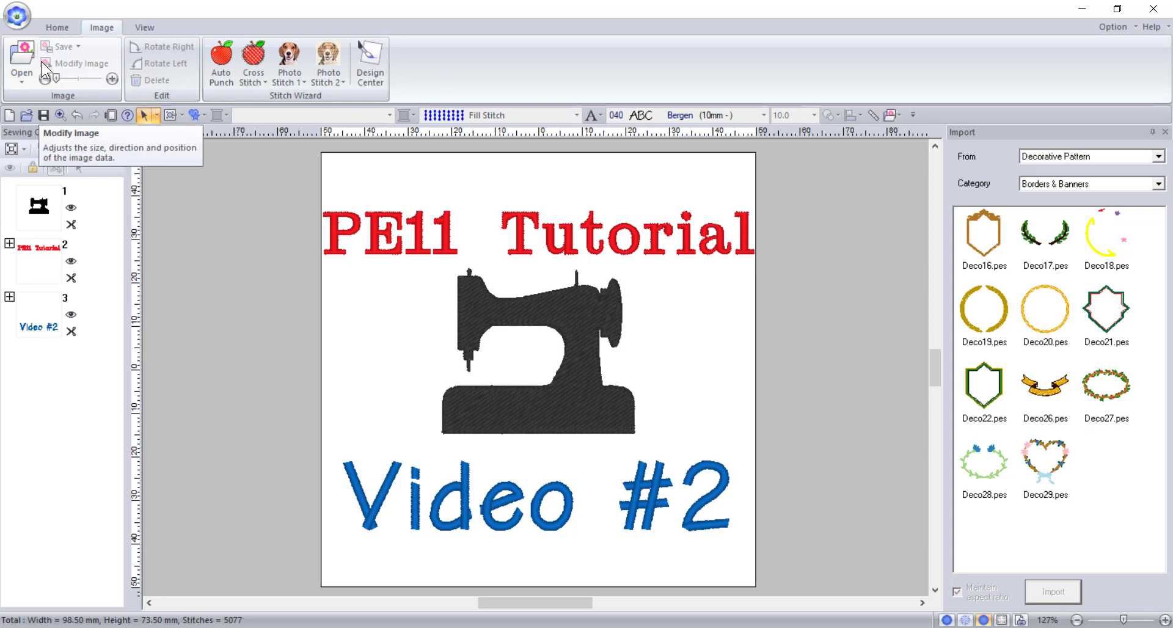
right_click(78, 80)
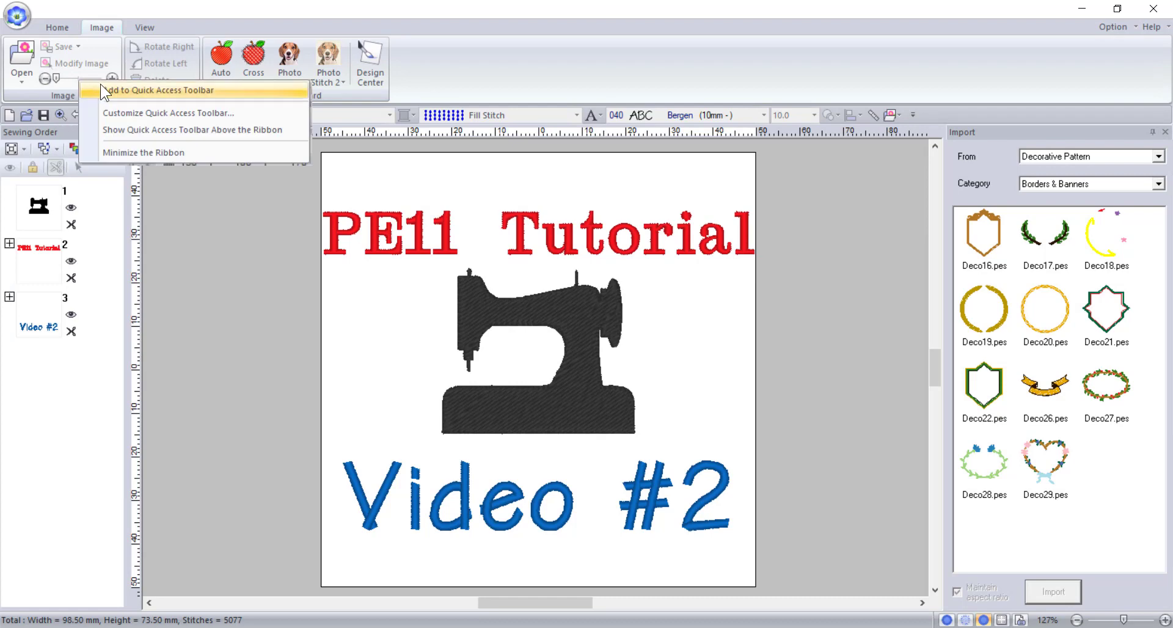
left_click(105, 91)
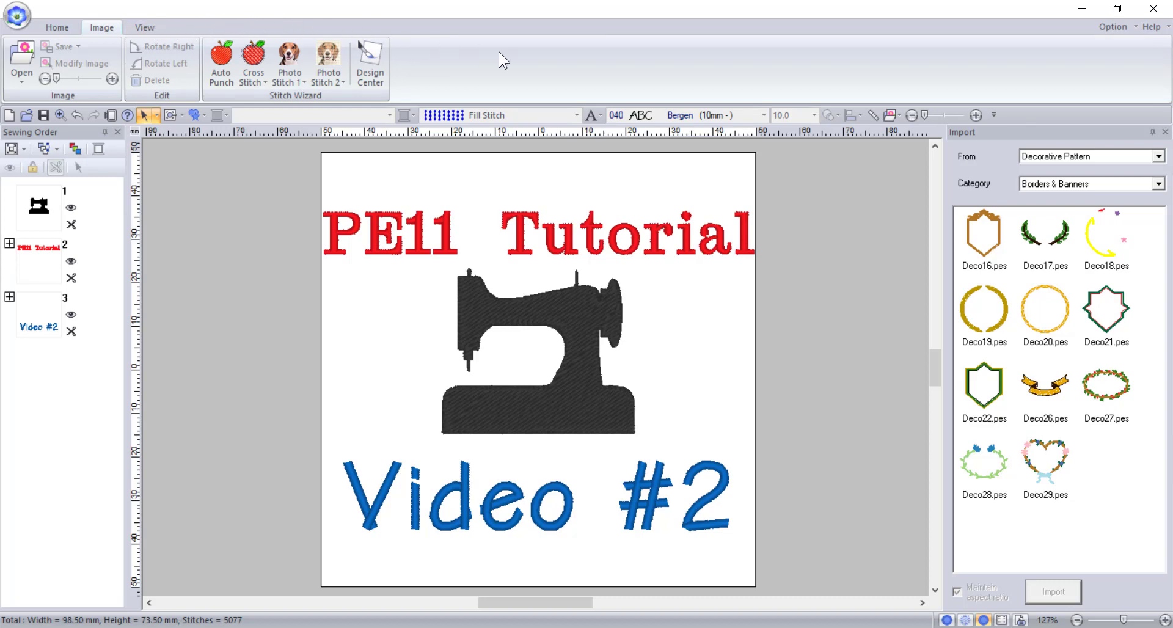
Move Online Instruction Manual to the bottom of the Quick Access Toolbar list and confirm with OK
right_click(1049, 113)
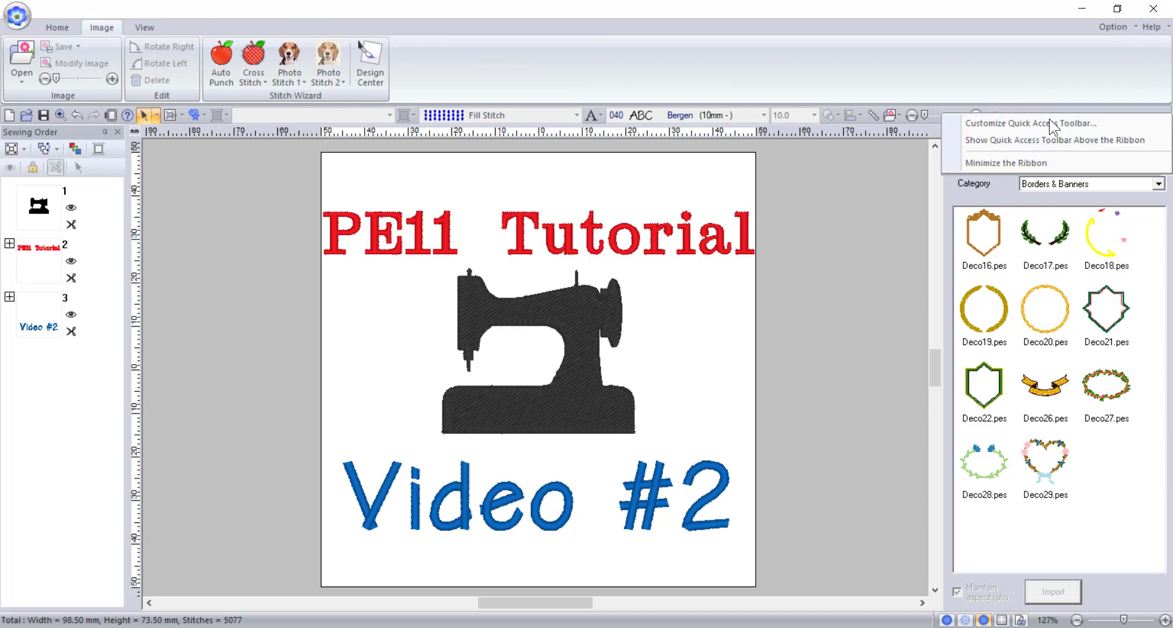
left_click(1050, 123)
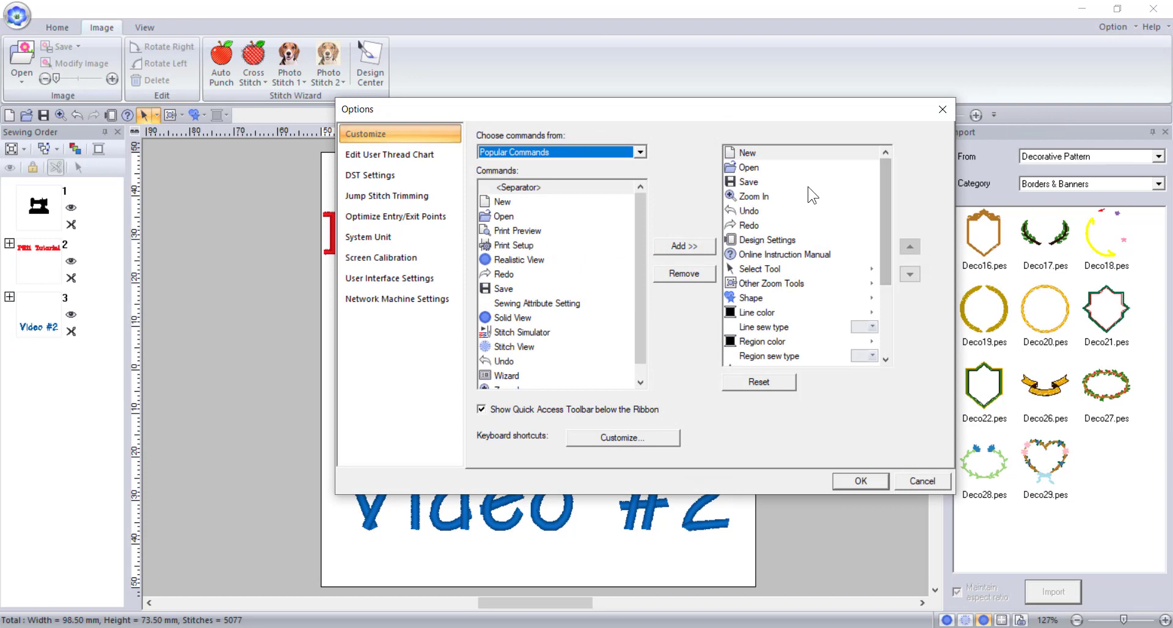
left_click(785, 254)
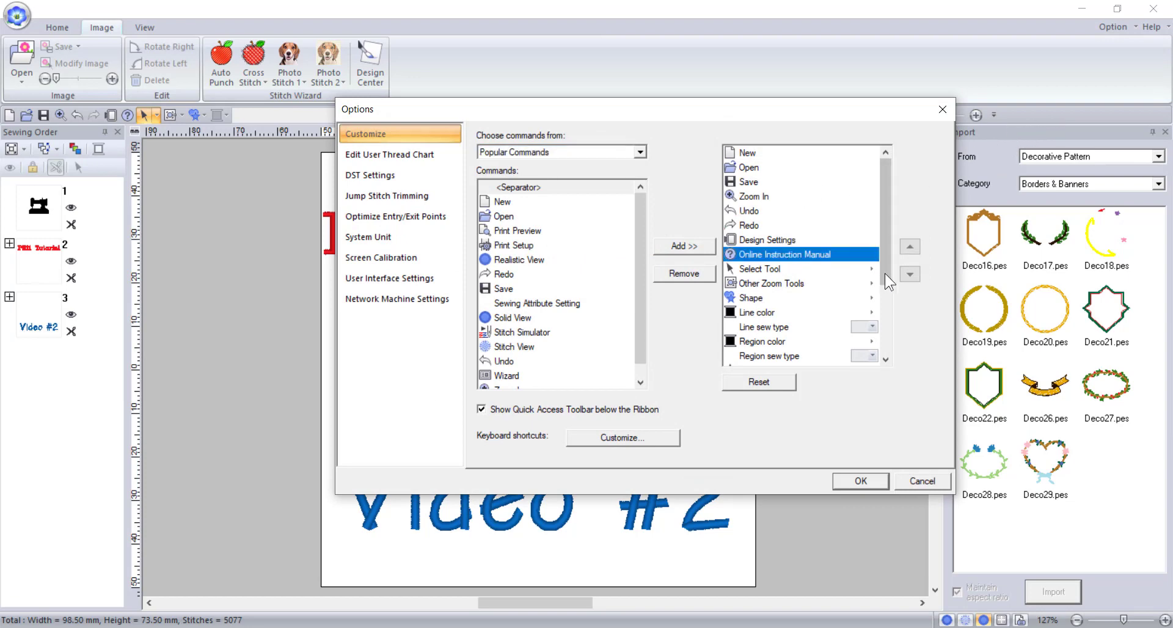
left_click(910, 274)
left_click(910, 274)
left_click(910, 274)
left_click(909, 275)
left_click(910, 275)
left_click(910, 274)
left_click(910, 274)
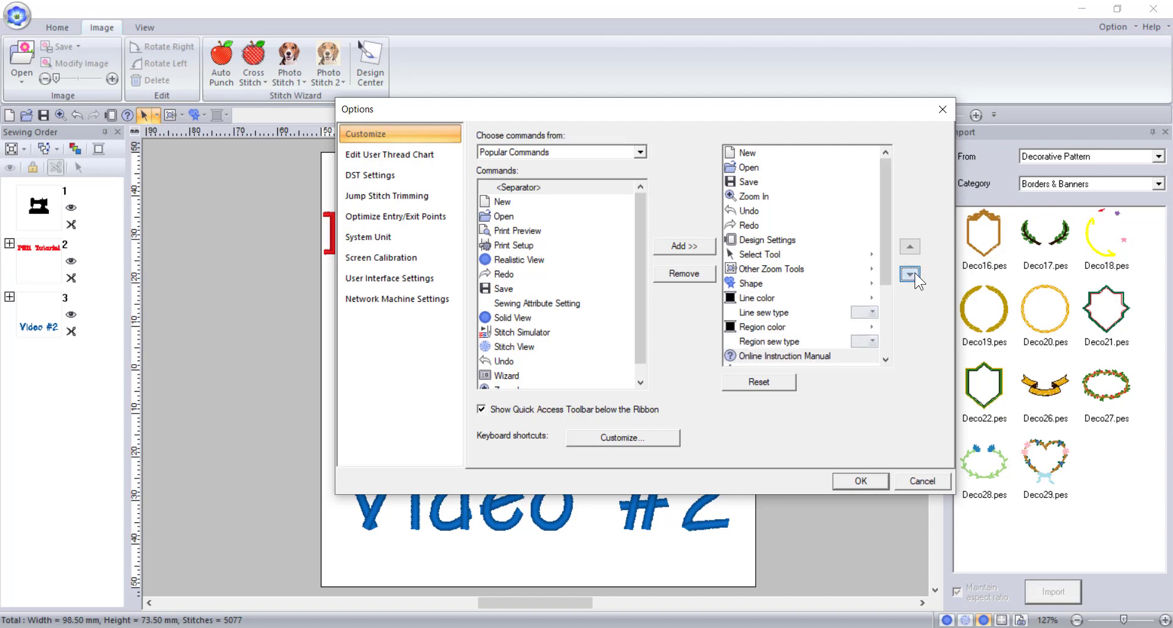
left_click(910, 275)
left_click(909, 275)
left_click(915, 274)
left_click(915, 274)
left_click(916, 273)
left_click(915, 273)
left_click(916, 274)
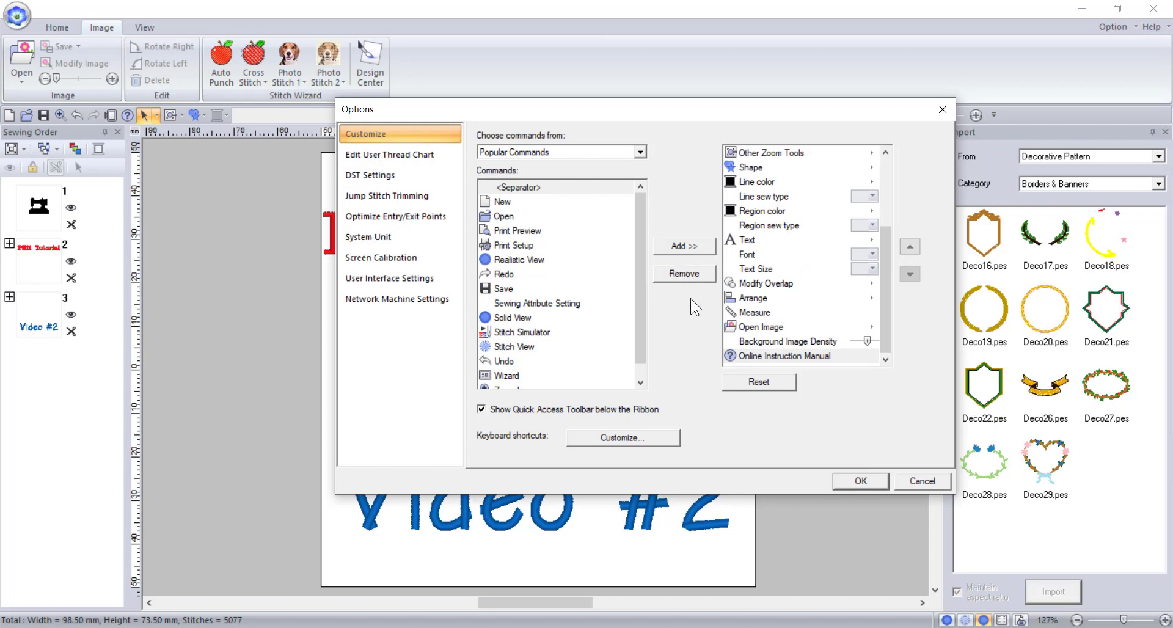
left_click(846, 482)
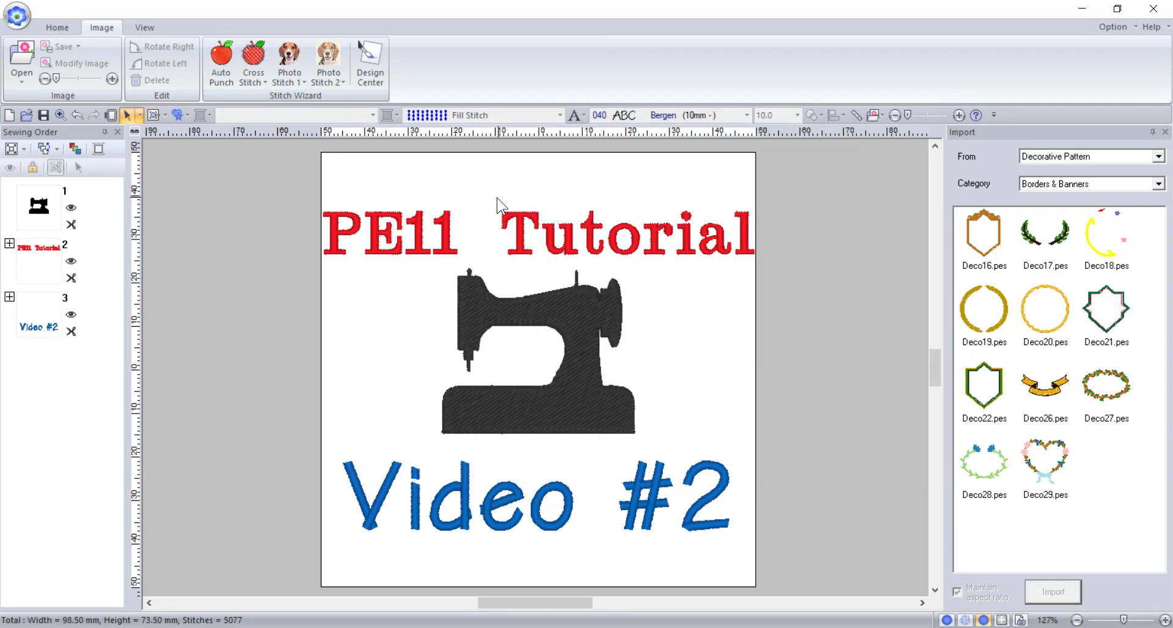
Switch the PE11 Tutorial design through Solid and Stitch view modes, ending in Realistic
left_click(139, 28)
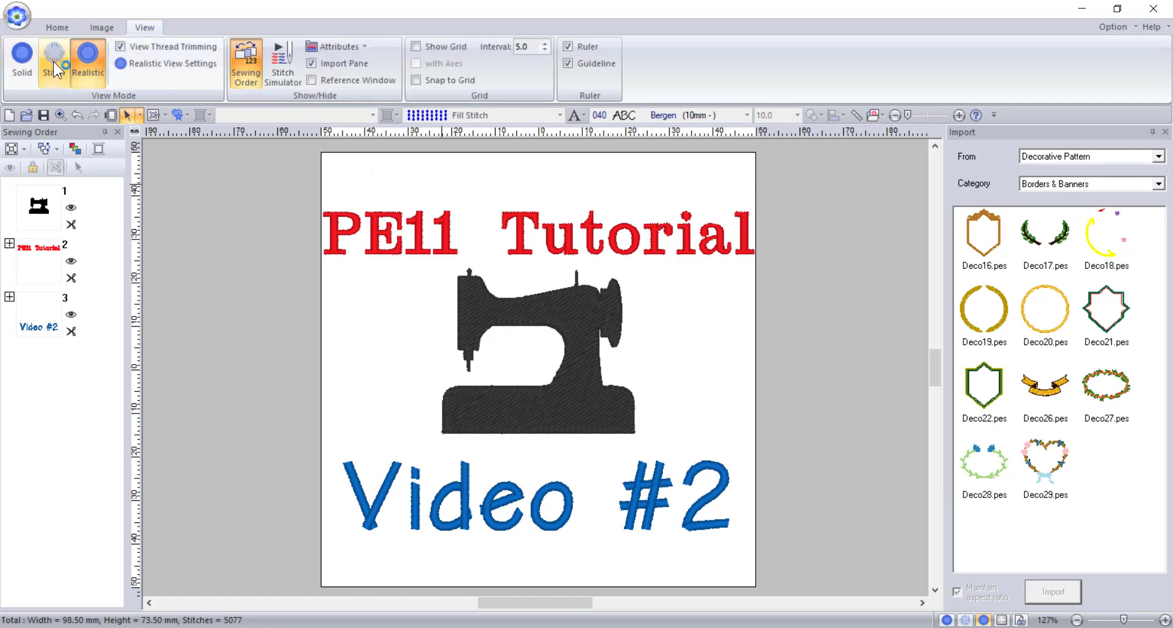
left_click(24, 76)
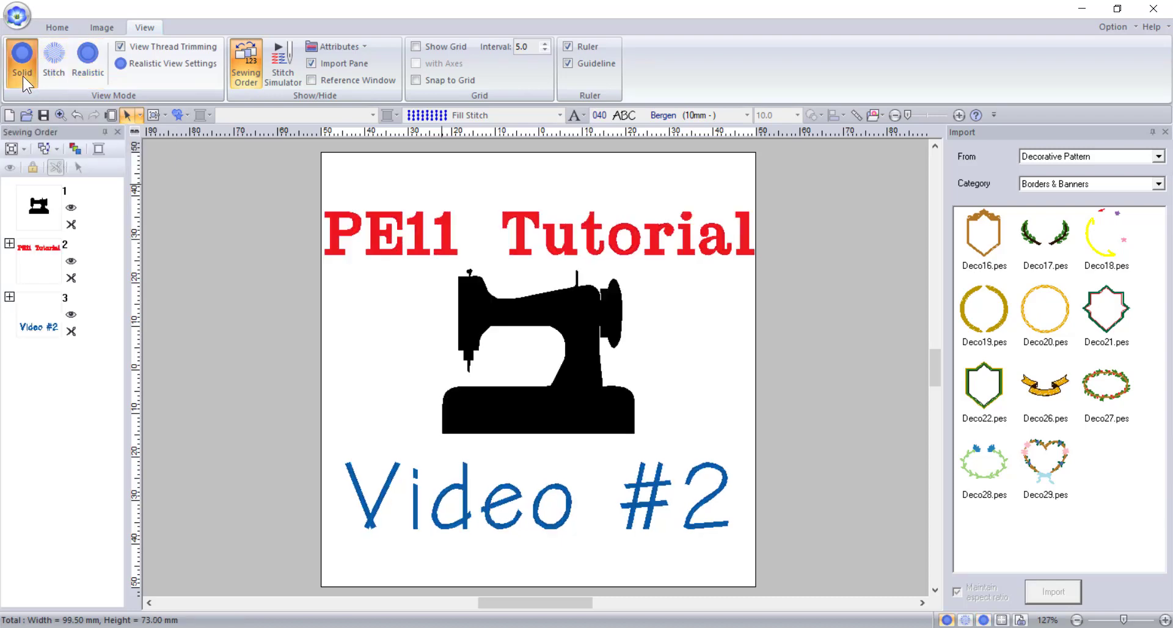
left_click(54, 72)
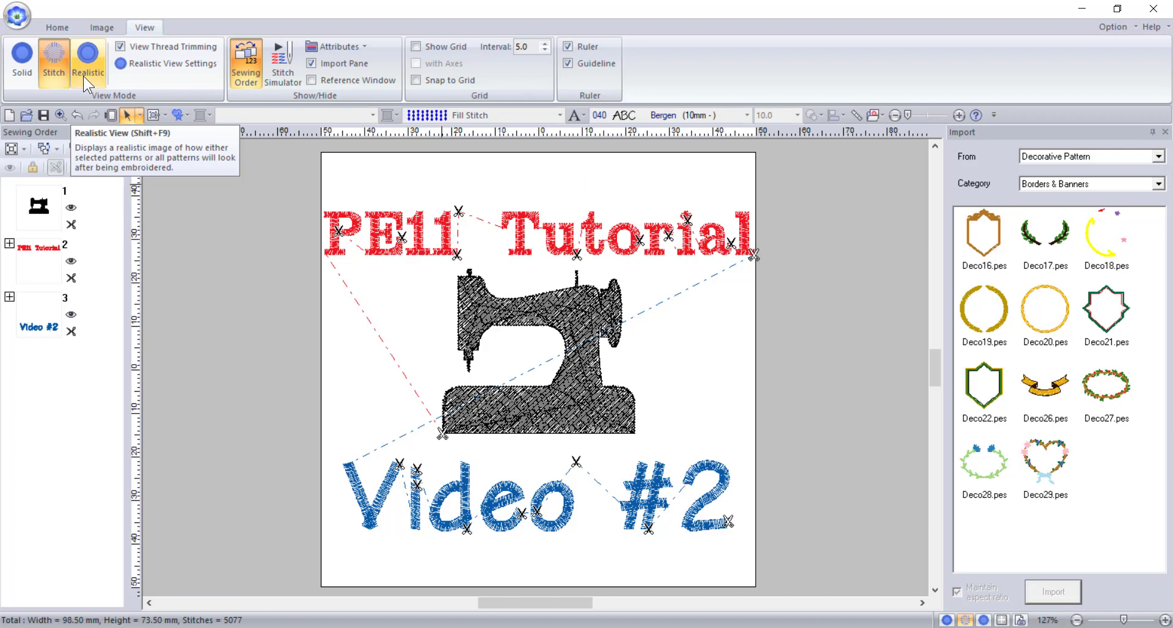
left_click(84, 76)
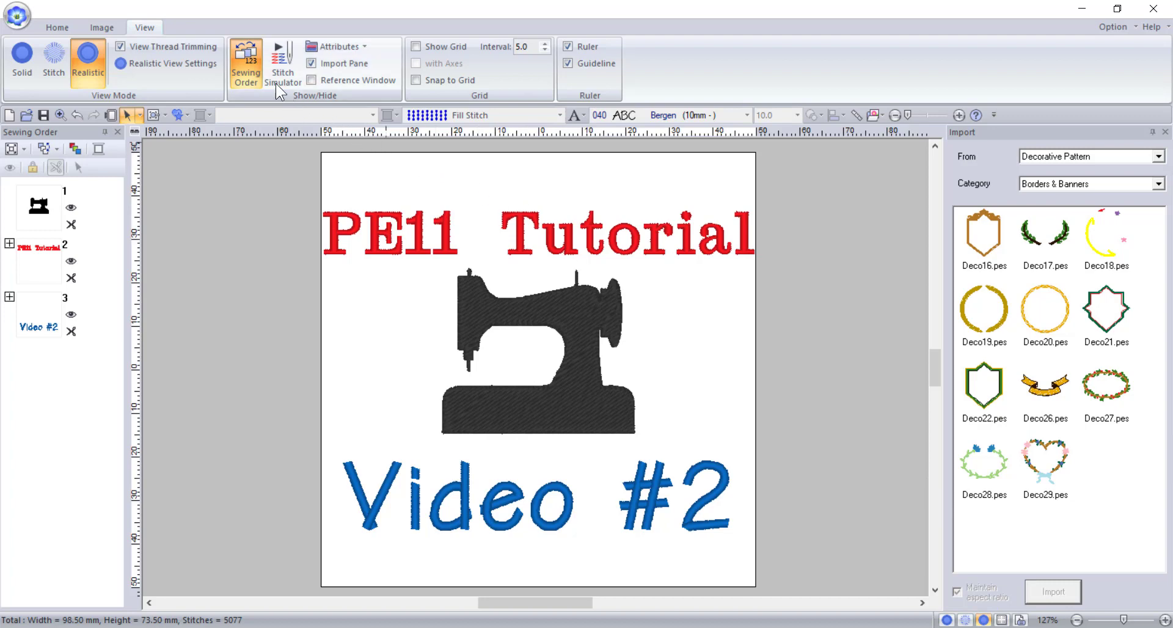
Move the sewing machine after the PE11 Tutorial text in Sewing Order and expand PE11 Tutorial
left_click(240, 55)
left_click(241, 55)
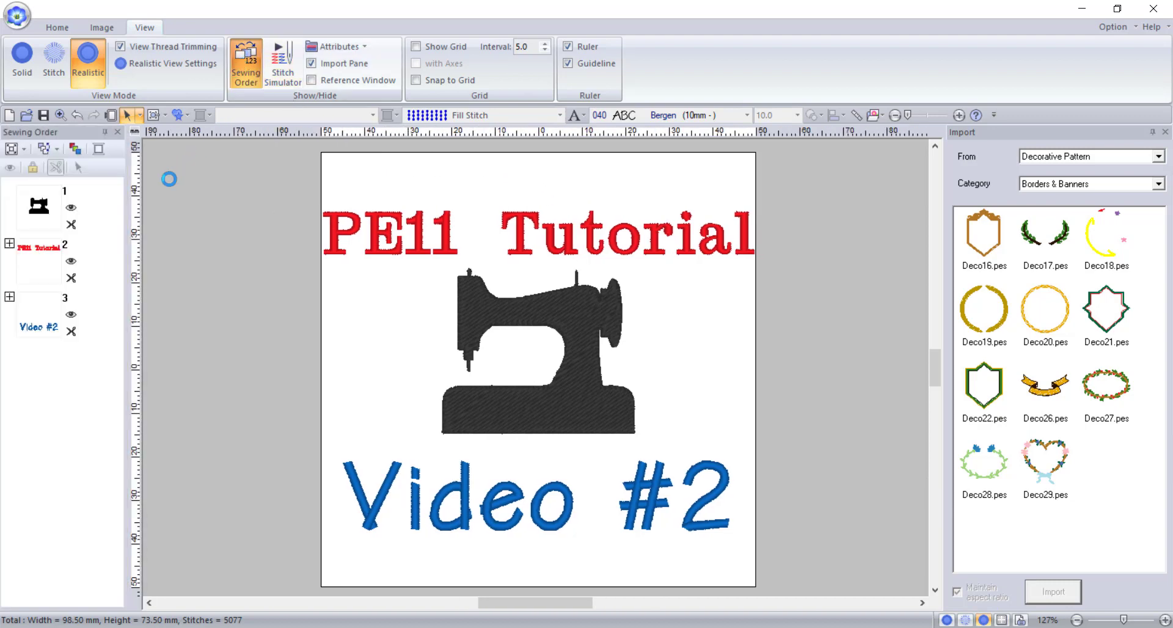
left_click_drag(58, 225, 56, 293)
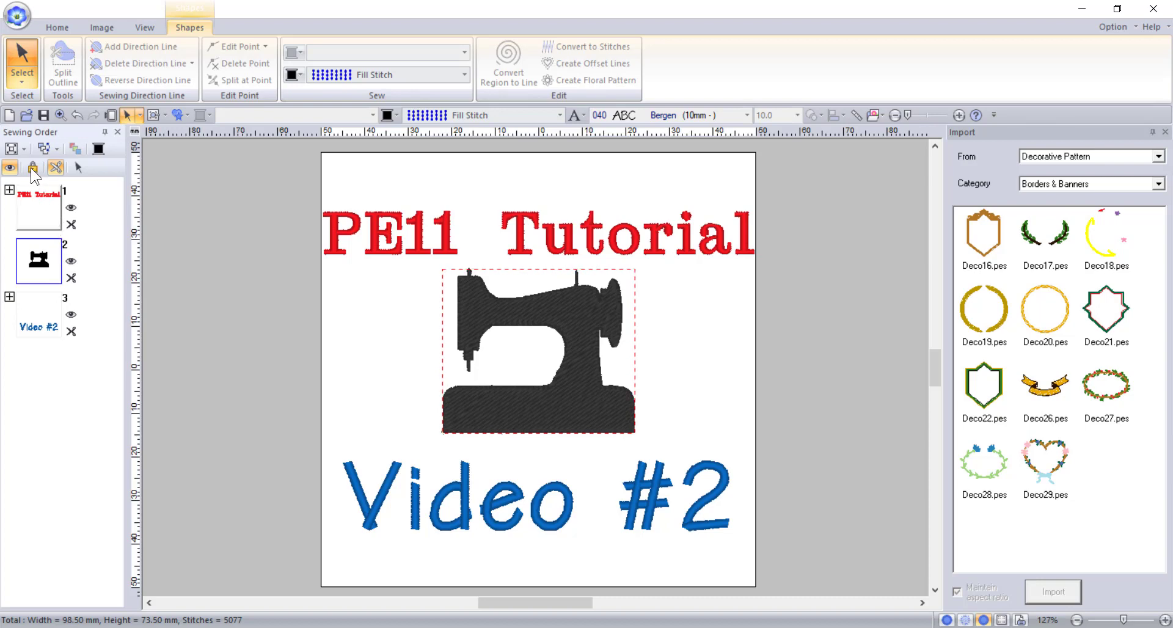
left_click(23, 148)
left_click(28, 184)
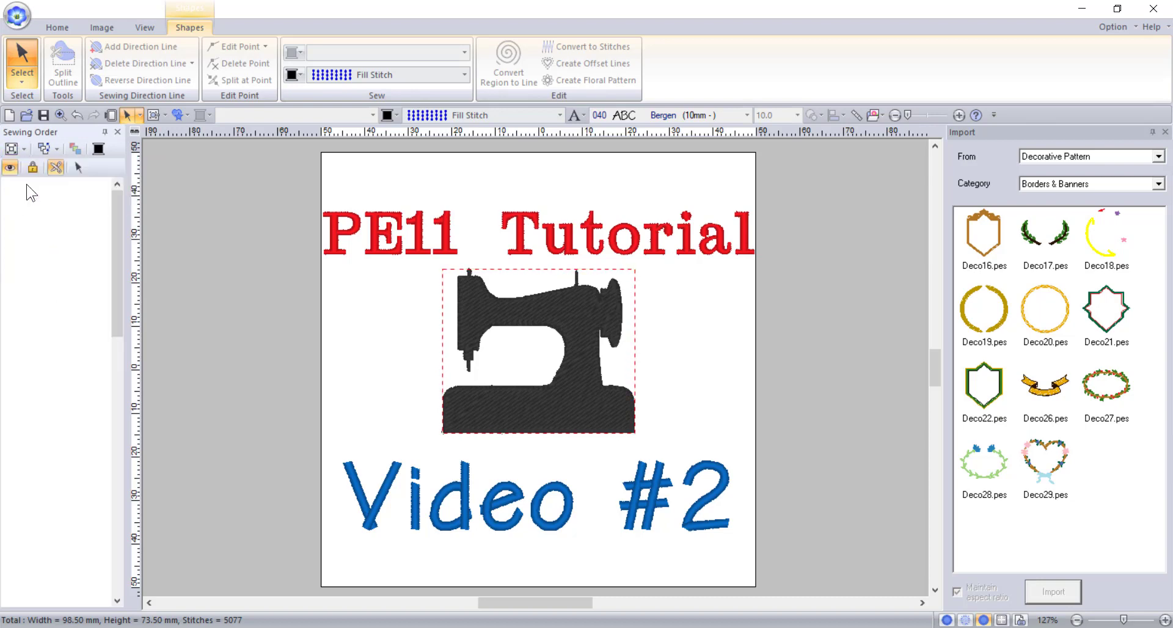
left_click(24, 148)
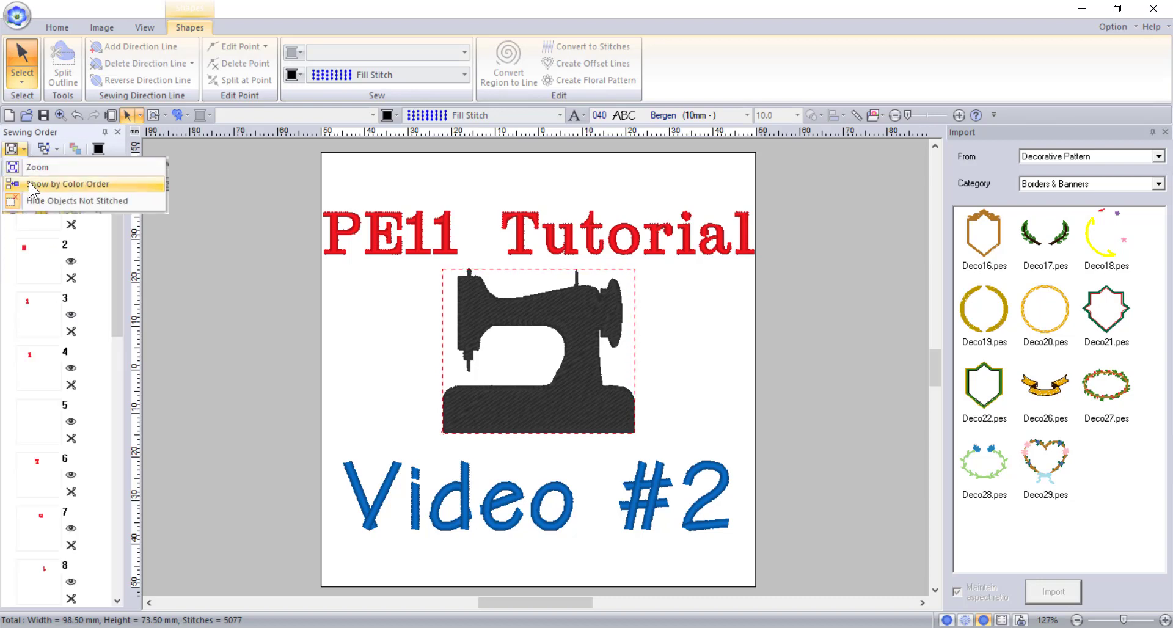
left_click(29, 183)
left_click(9, 190)
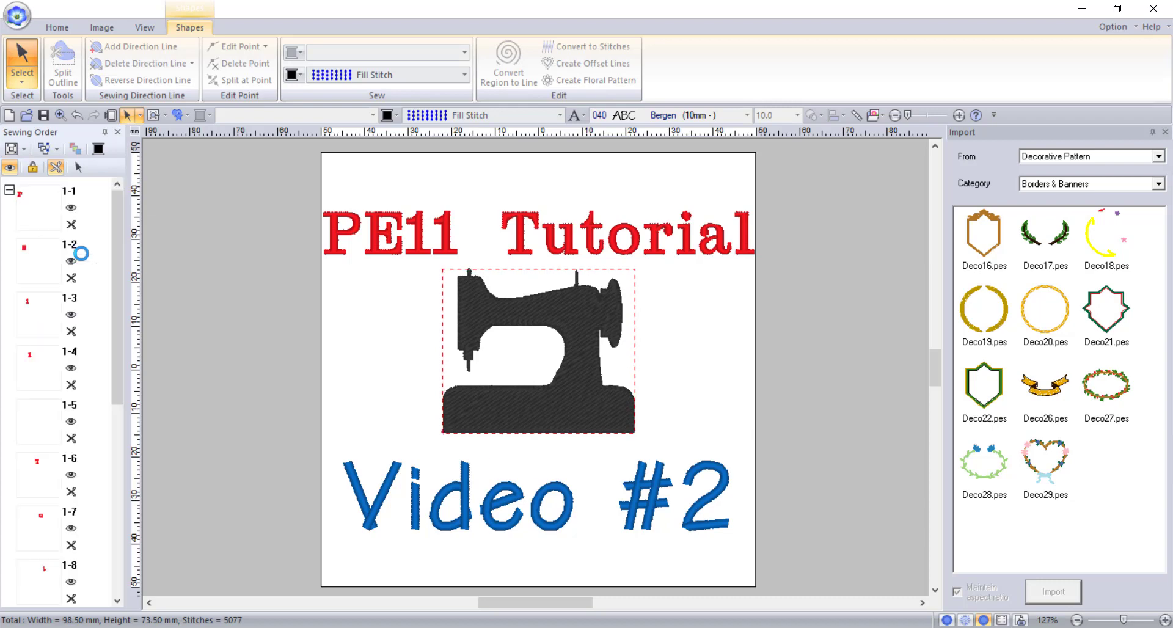
Play the design in the Stitch Simulator
left_click(153, 31)
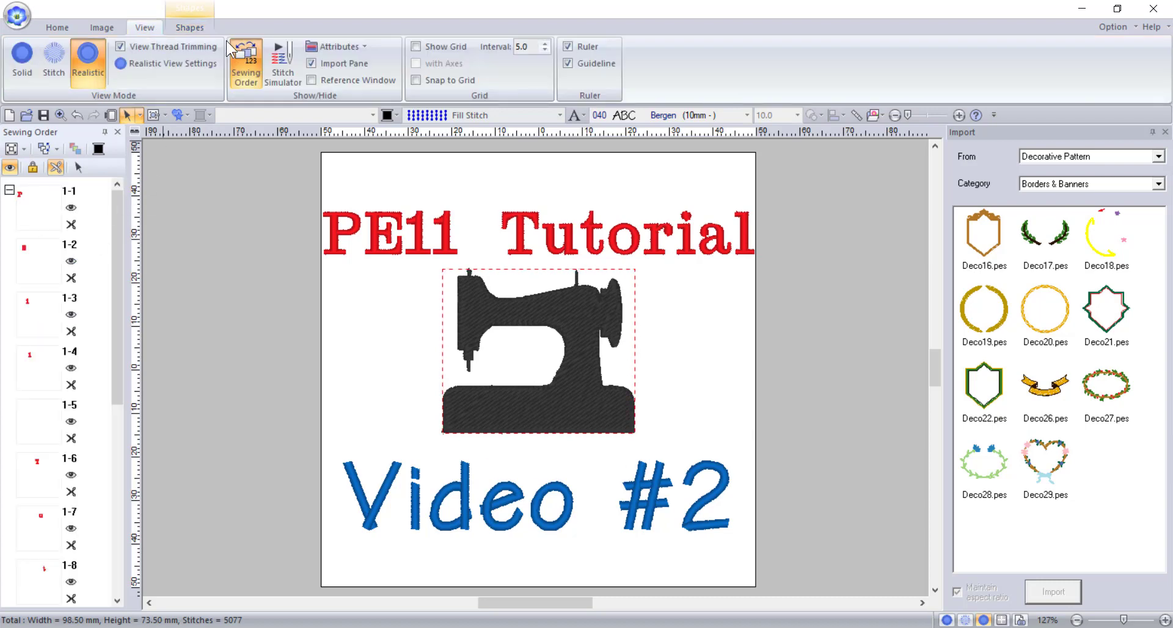
left_click(292, 64)
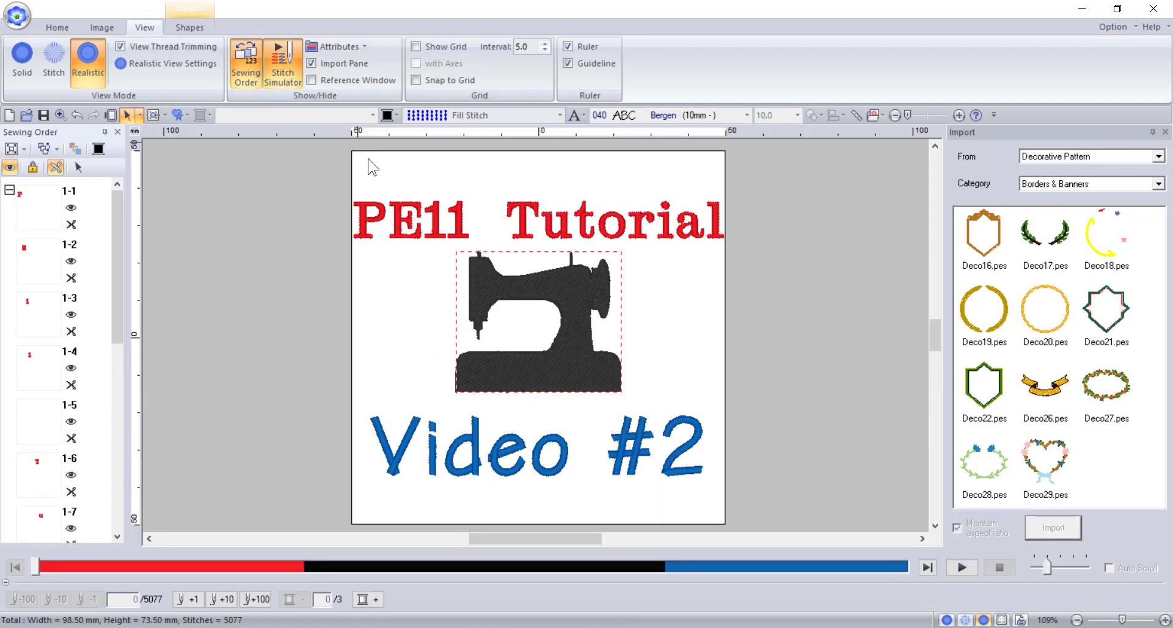
left_click(972, 572)
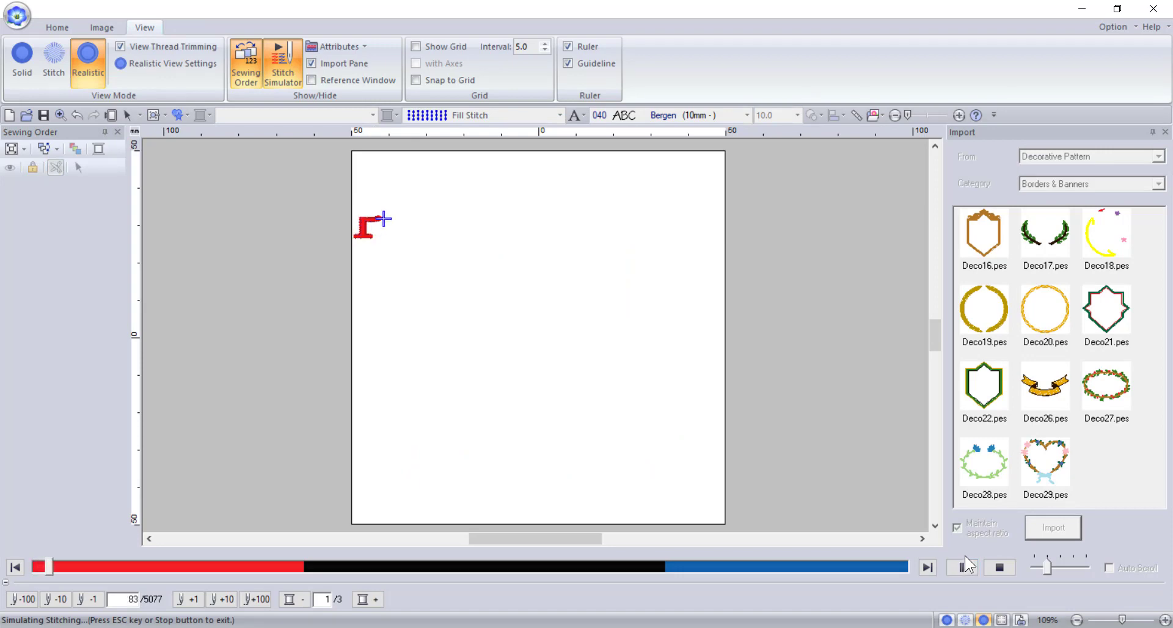
Stop the simulation and open the Sewing Attributes, Text Attributes, Color, Import and Reference Window panes
left_click(1000, 568)
left_click(350, 46)
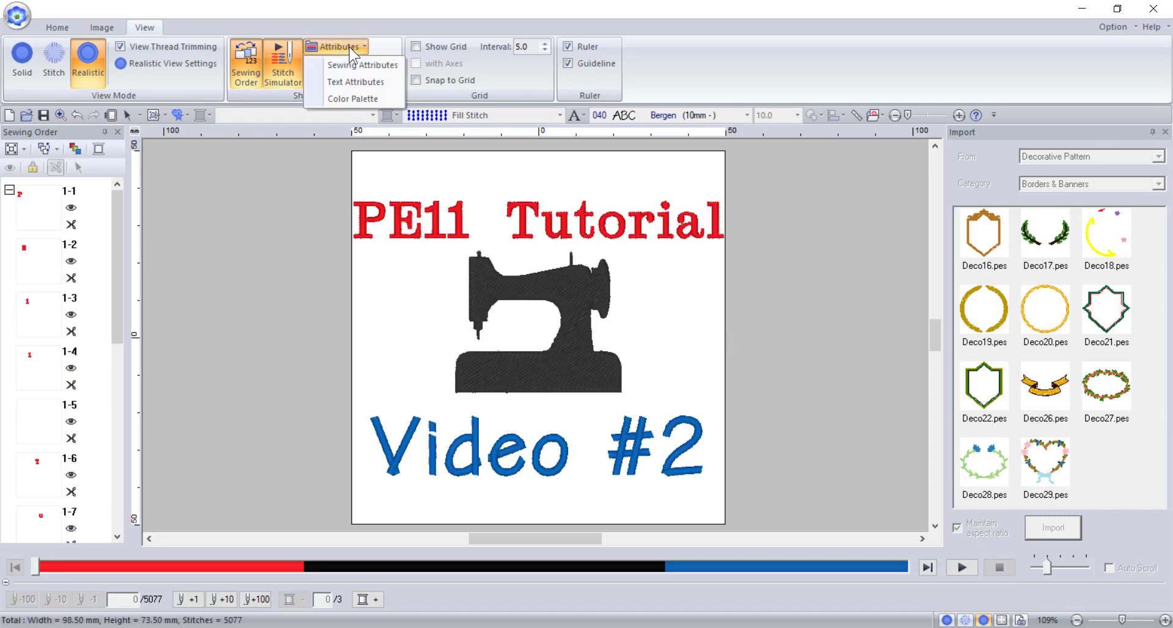
left_click(353, 60)
left_click(349, 46)
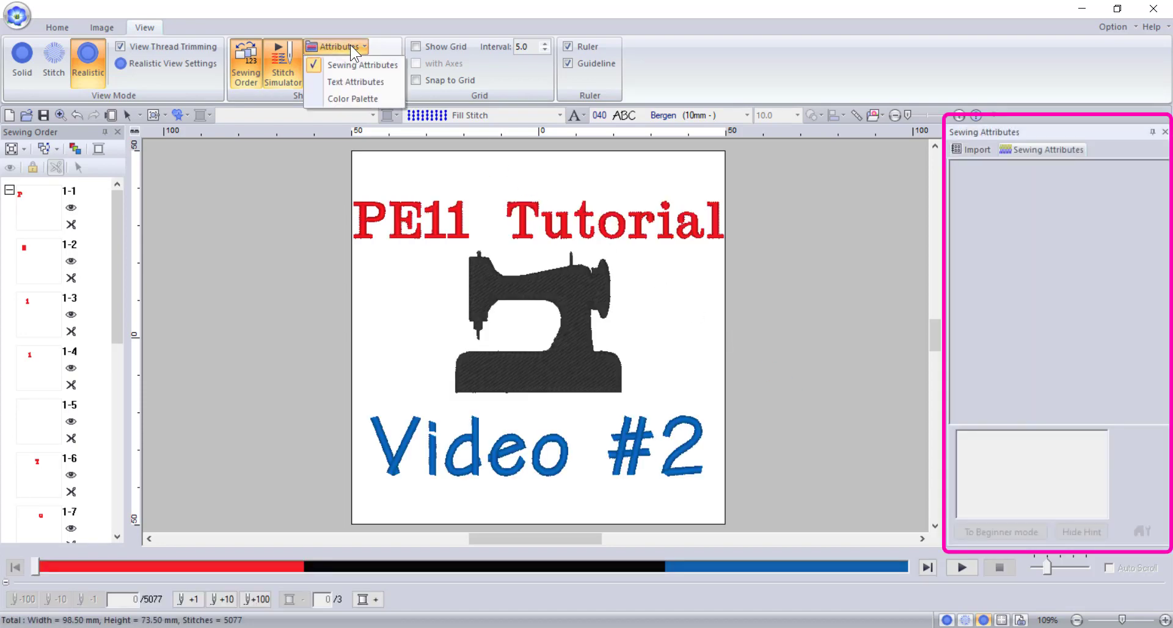
left_click(354, 80)
left_click(347, 47)
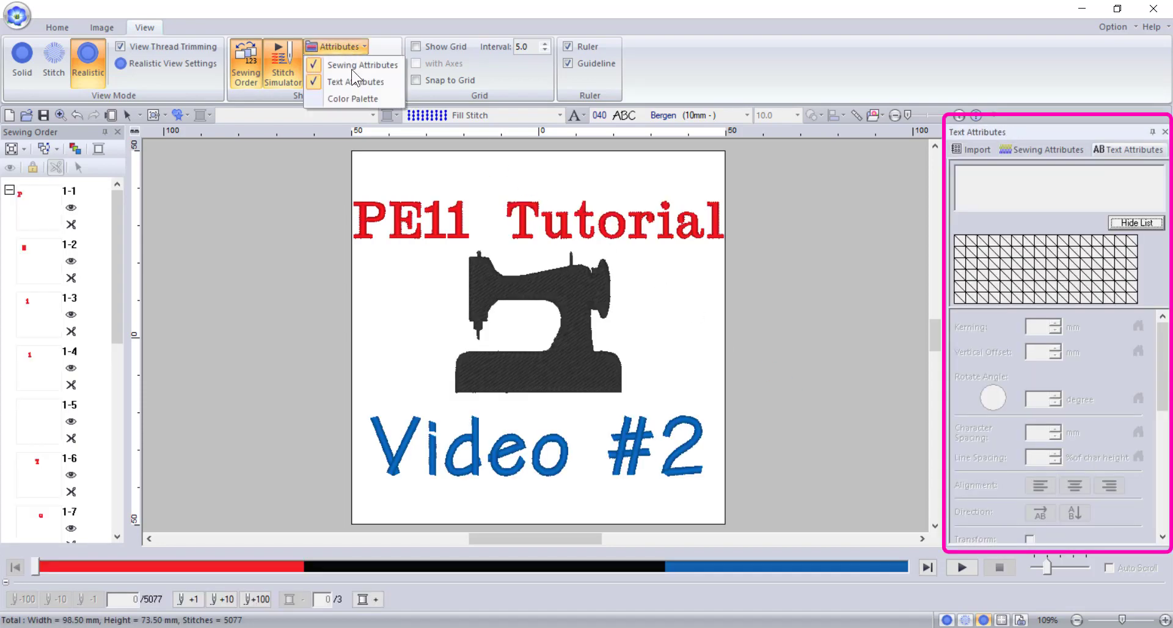
left_click(354, 92)
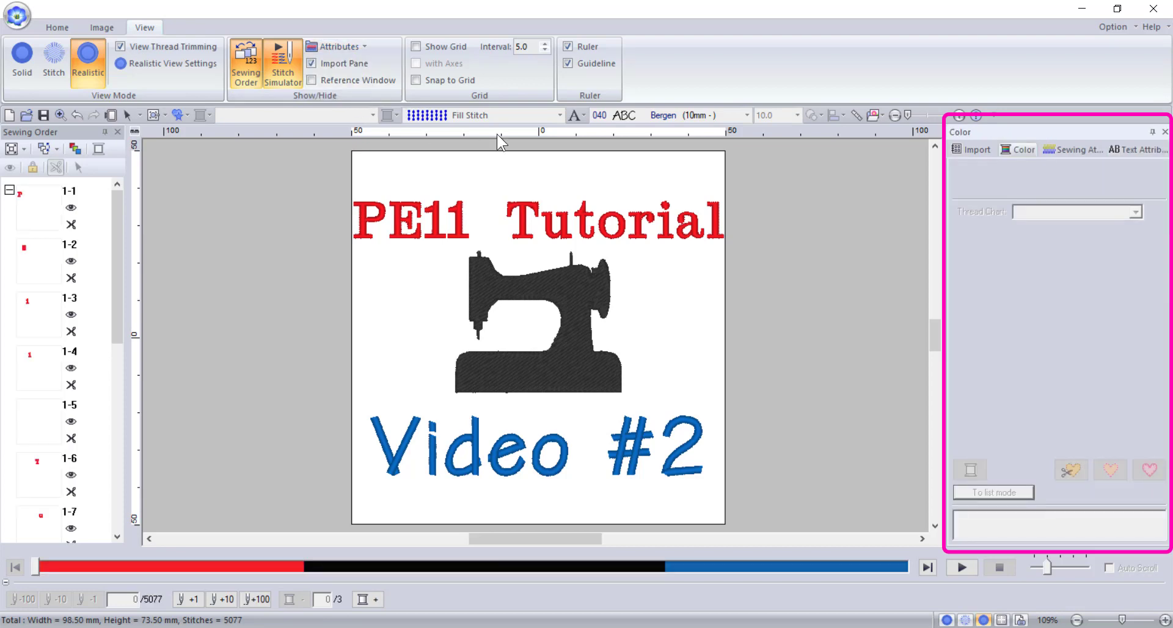
left_click(312, 63)
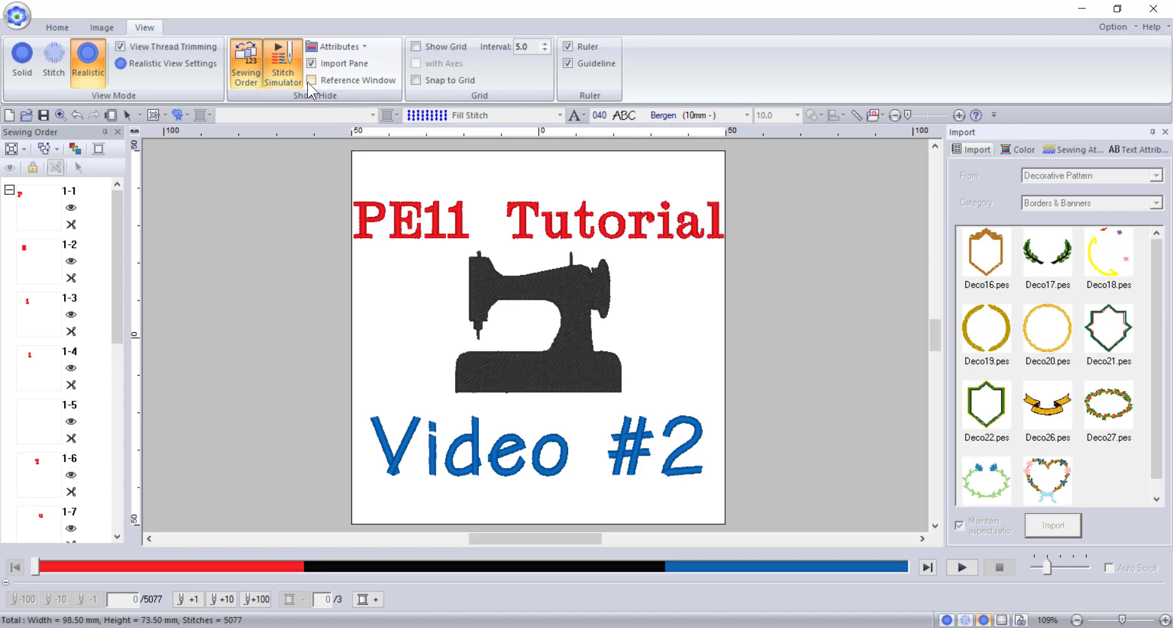
left_click(312, 80)
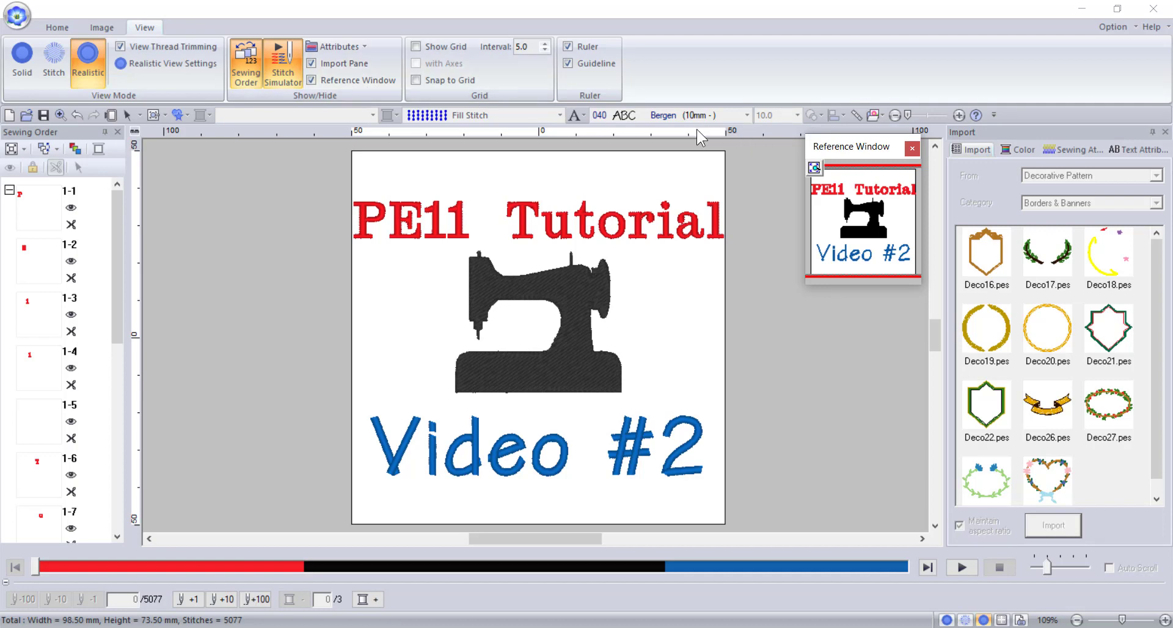
Close the Reference Window, show the grid with axes, raise its interval to 5.4, then hide it
left_click(313, 81)
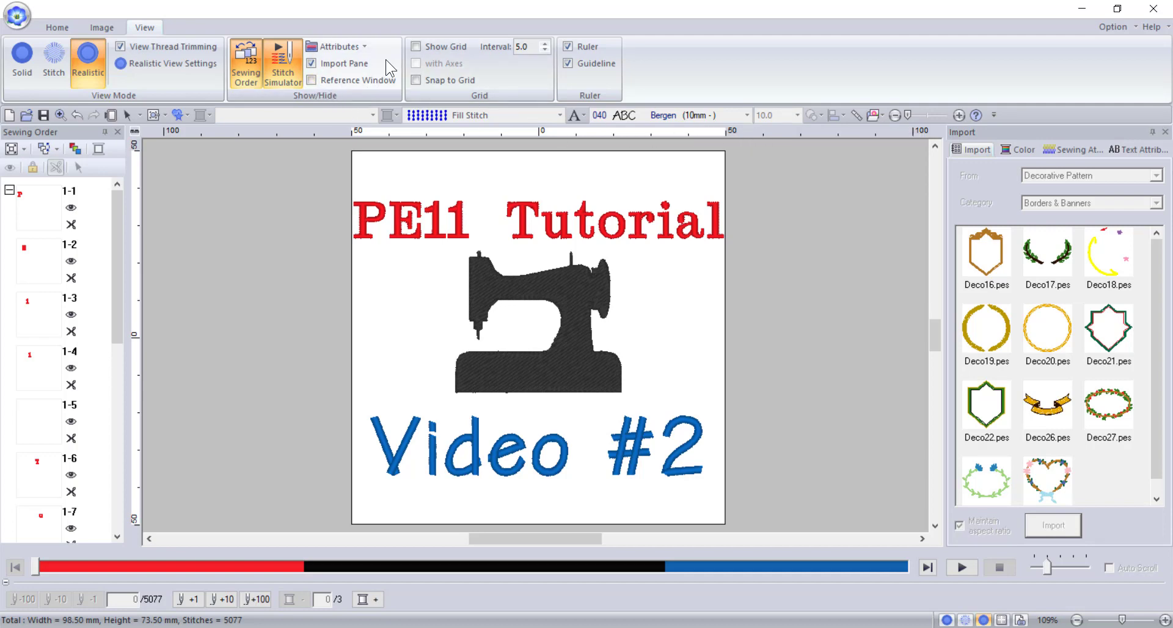
left_click(416, 48)
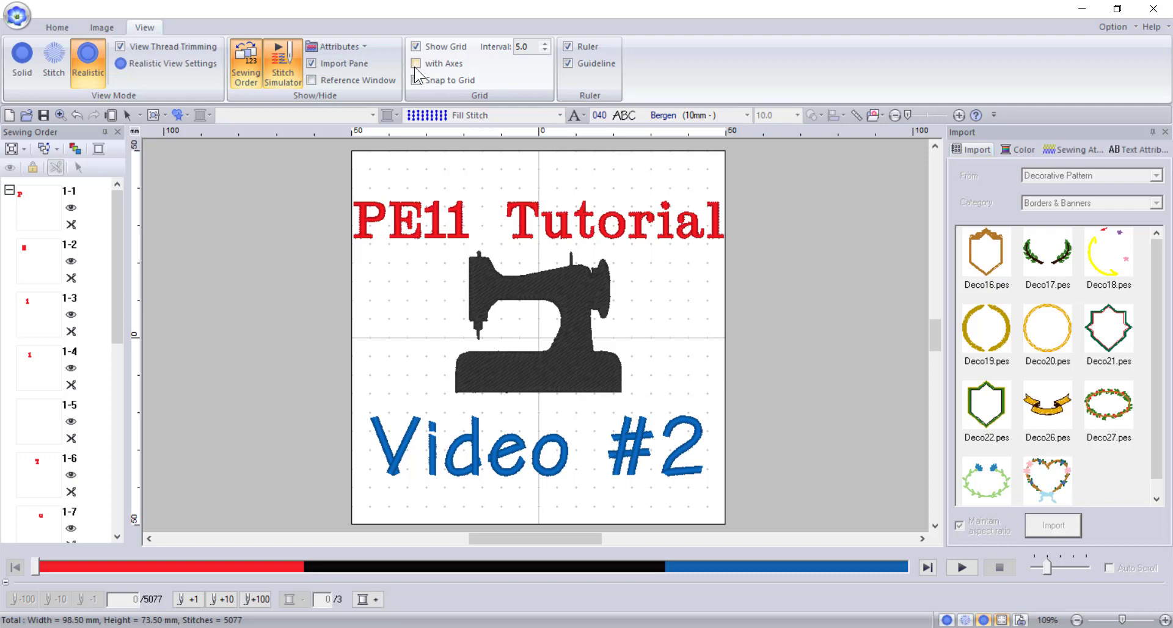
left_click(417, 63)
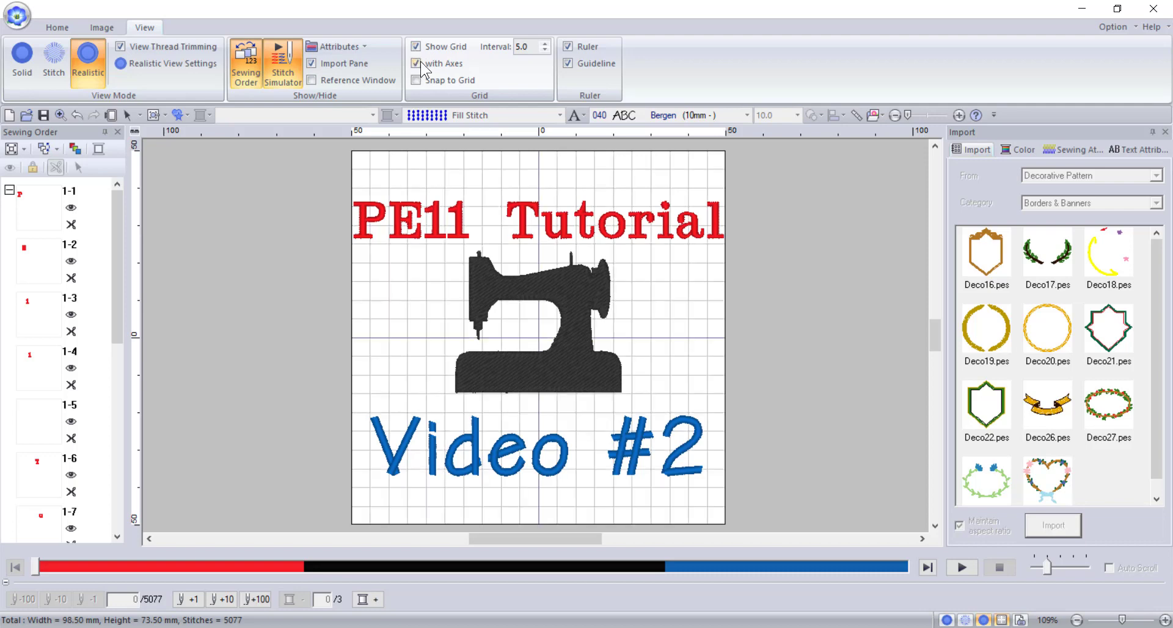
left_click(544, 44)
left_click(544, 44)
left_click(544, 43)
left_click(544, 43)
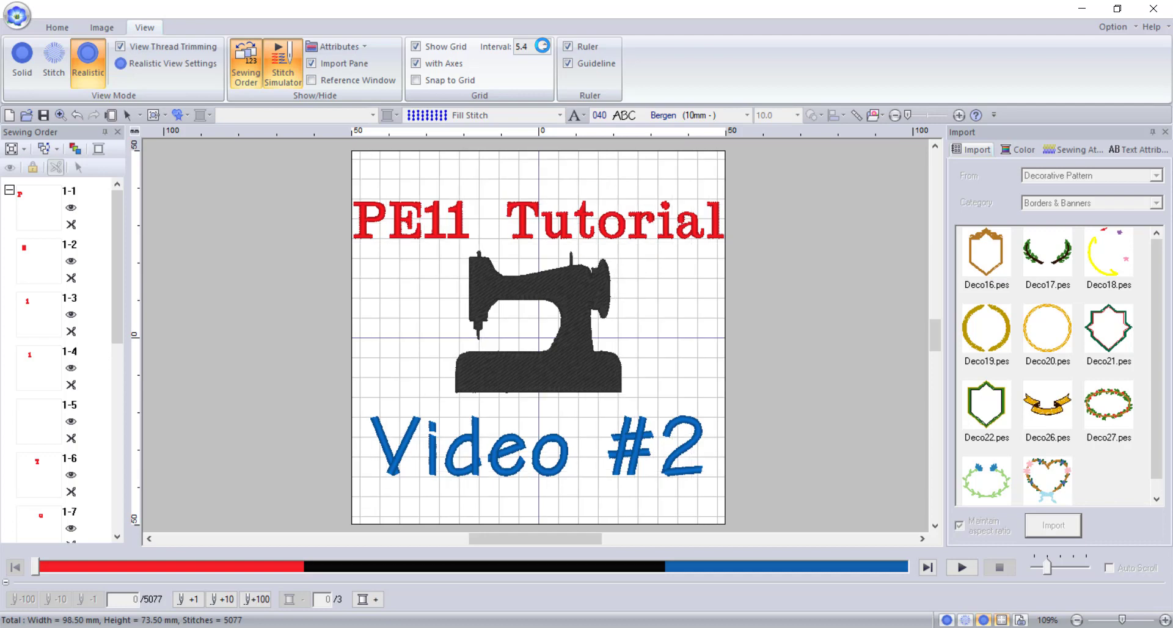
left_click(417, 47)
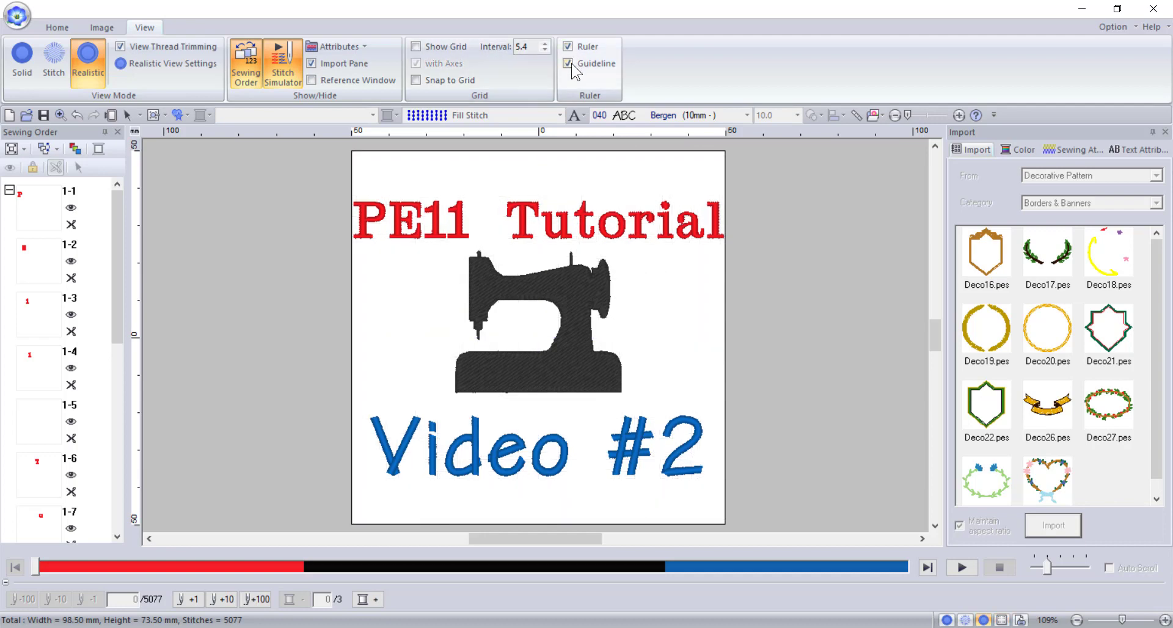
Add a vertical guideline at about 9.20 mm and switch measurement units to inches
left_click(540, 130)
mouse_move(541, 131)
left_mouse_down()
mouse_move(559, 130)
mouse_move(507, 131)
mouse_move(507, 120)
left_mouse_up()
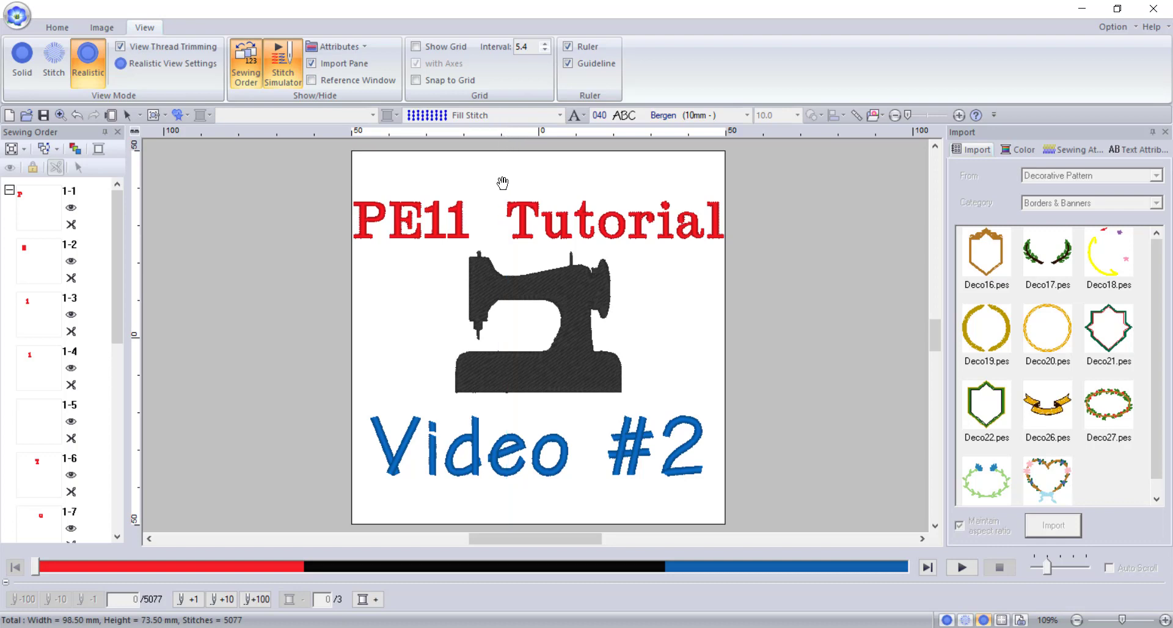
left_click(135, 134)
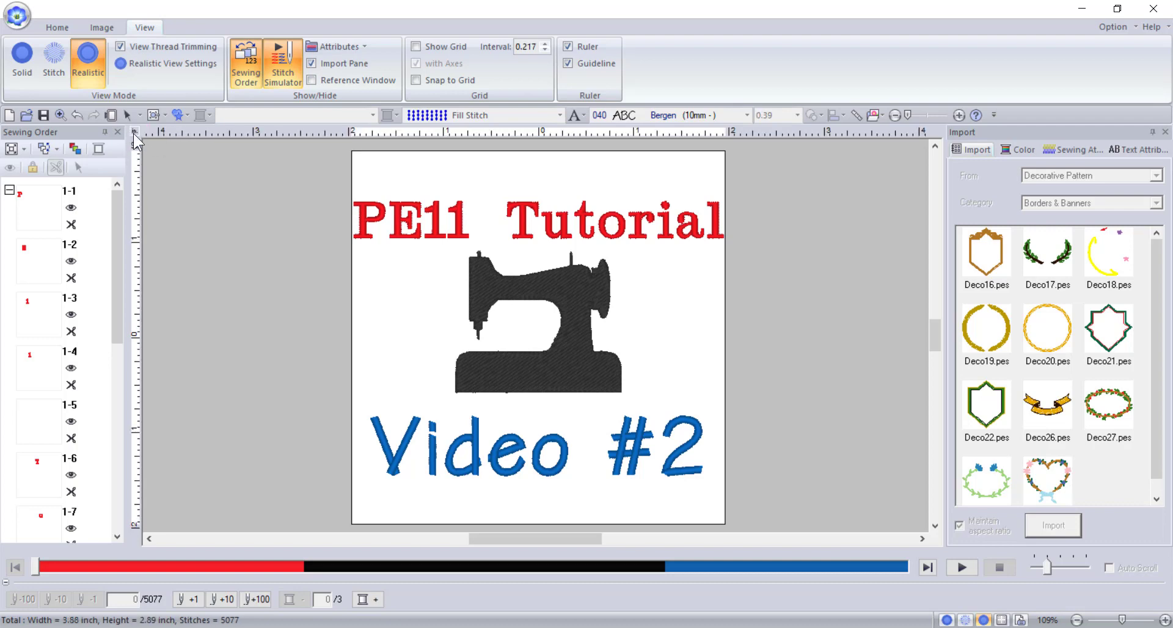
left_click(135, 133)
left_click(134, 134)
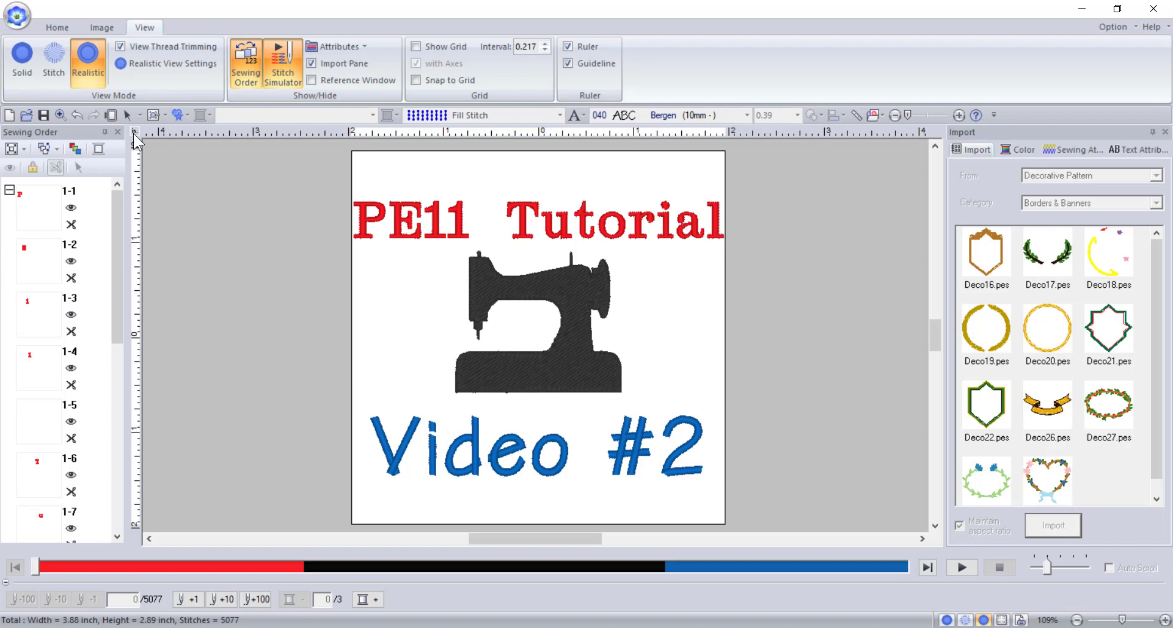